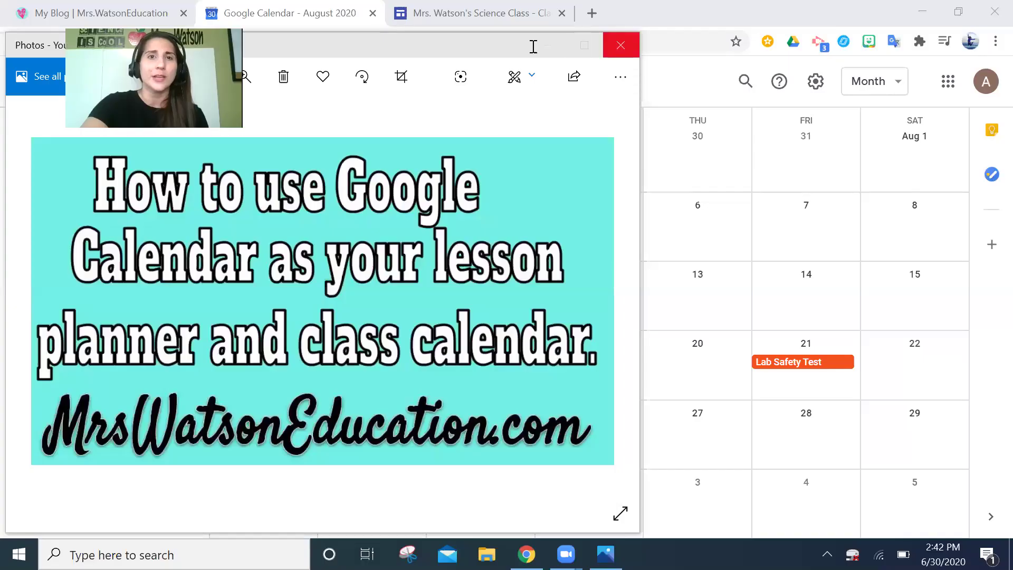
Step: Close the title image and create a new calendar named "School Event"
click(620, 45)
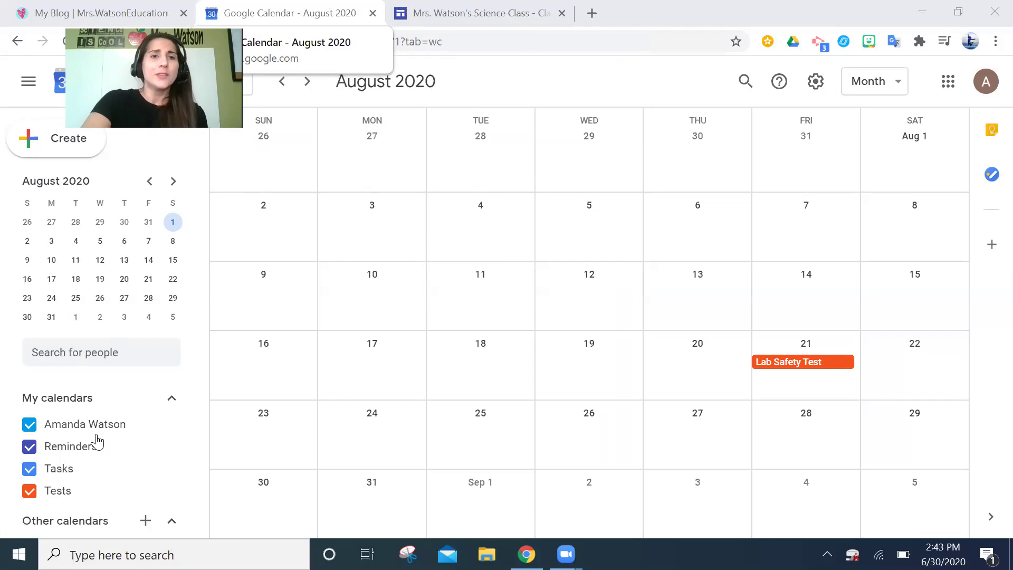
scroll(150, 352, down, 2)
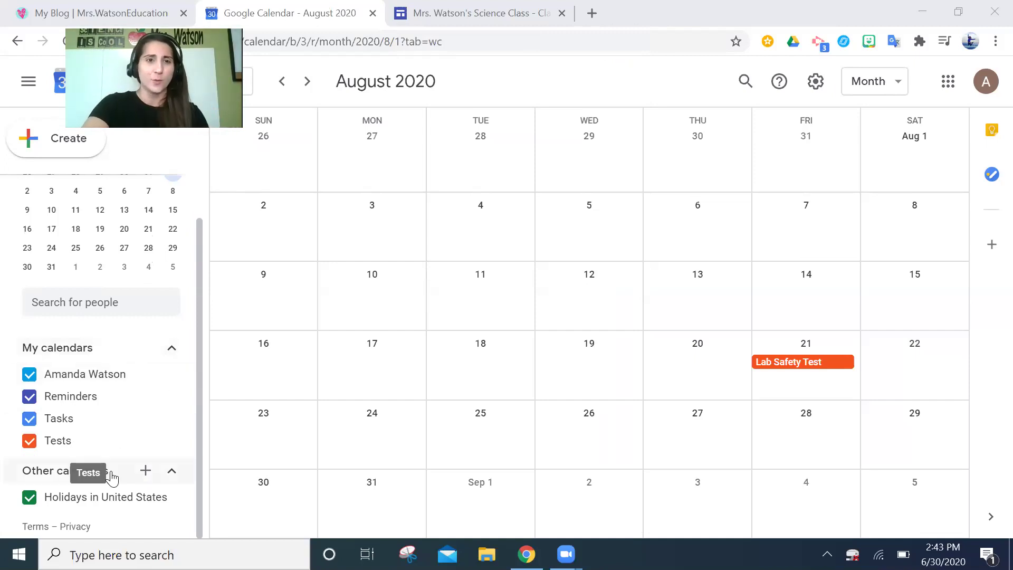
click(147, 471)
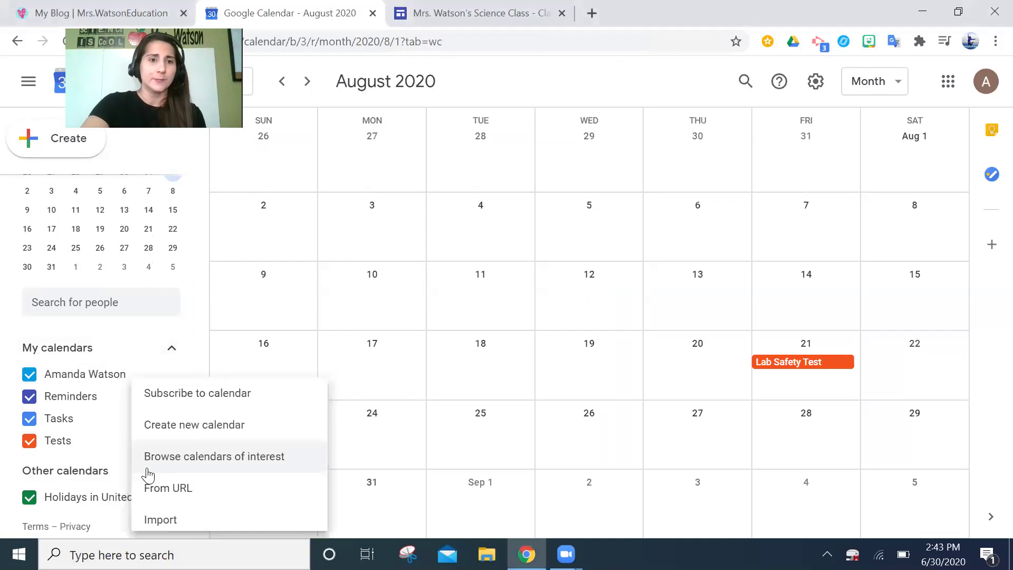
click(180, 423)
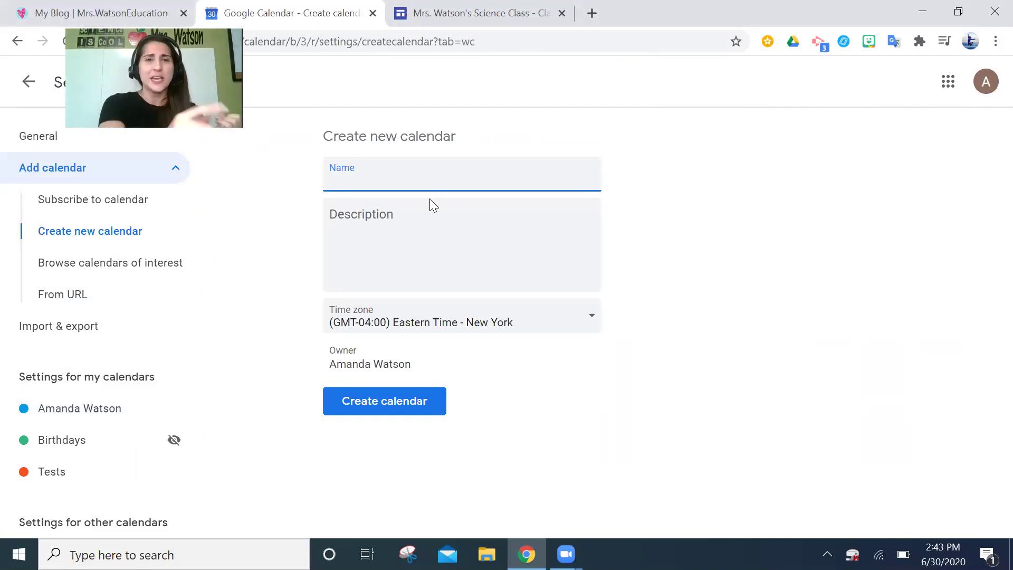
text(Sch)
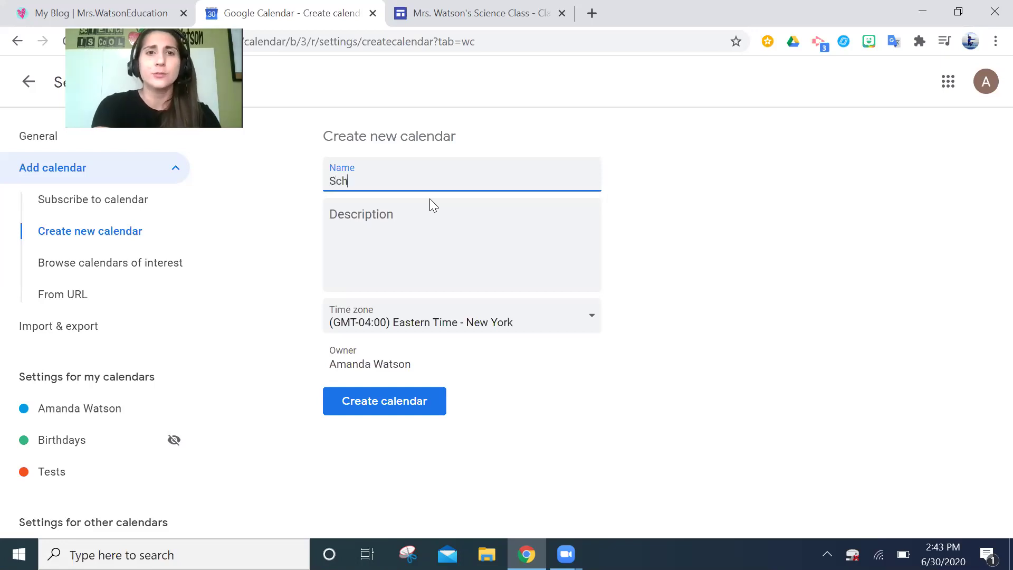
text(ool Event)
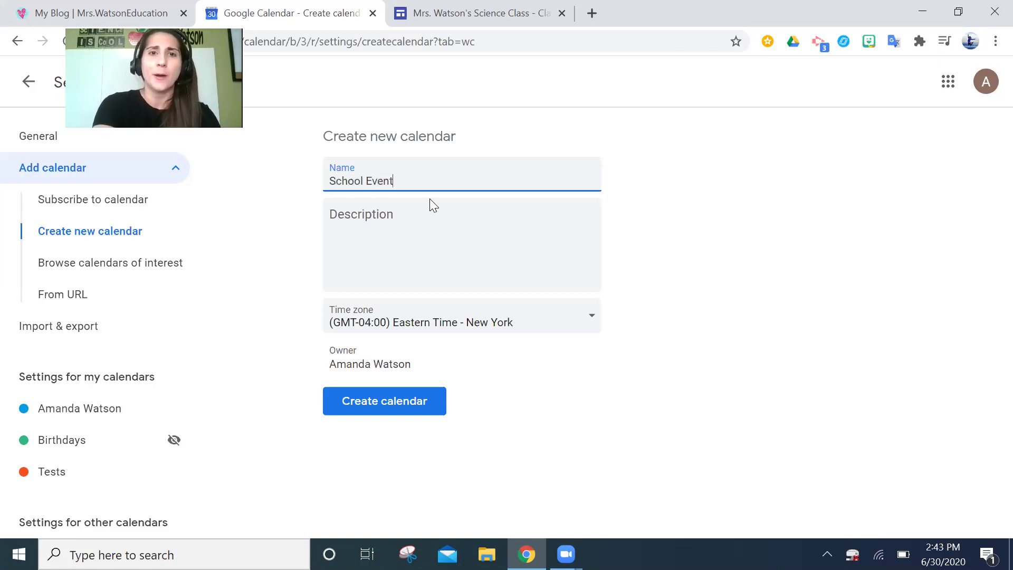
click(391, 403)
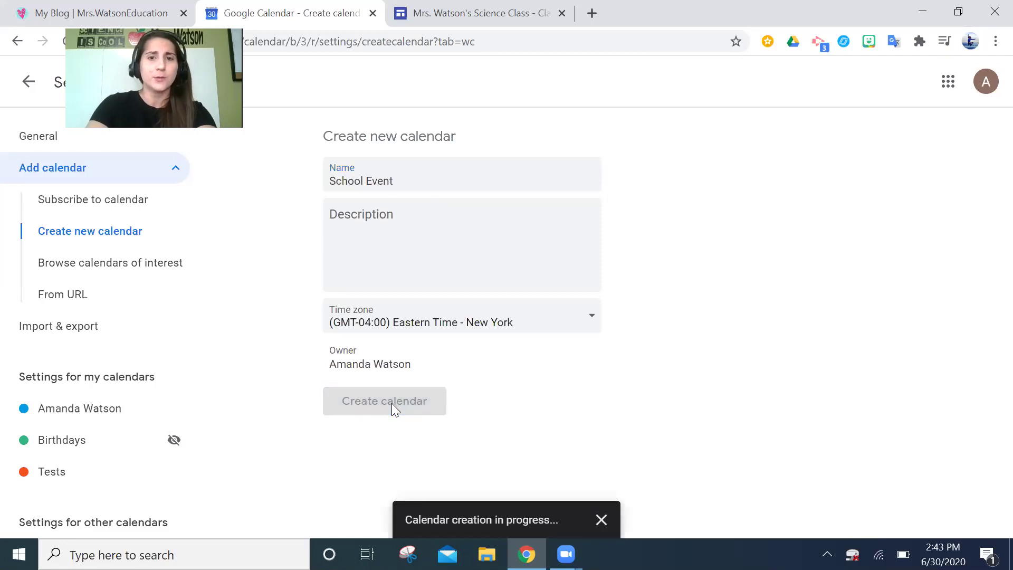
Step: Create three more calendars named "Labs", "Class" and "Due Dates", and return to the August 2020 month view
click(384, 180)
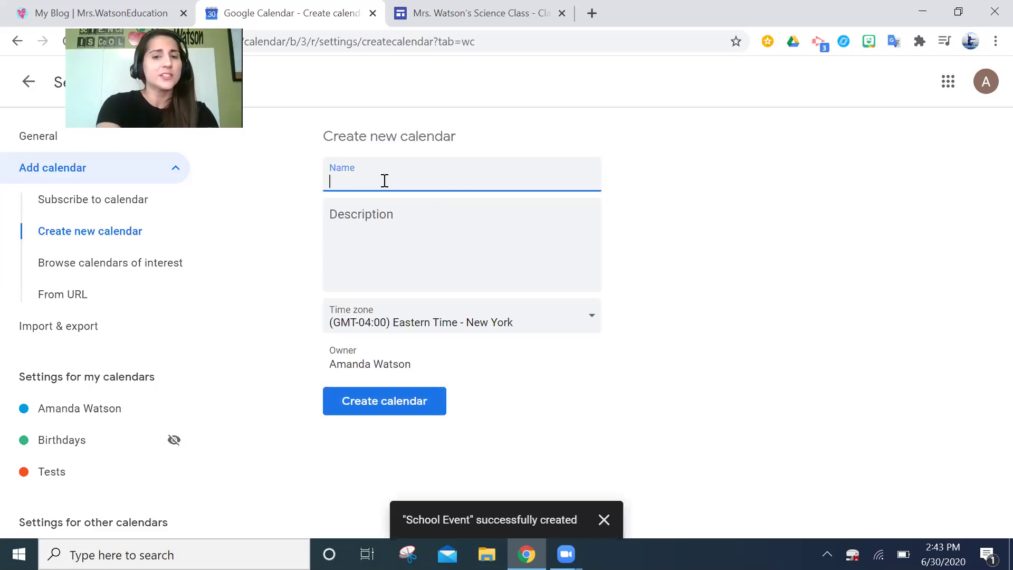
click(354, 400)
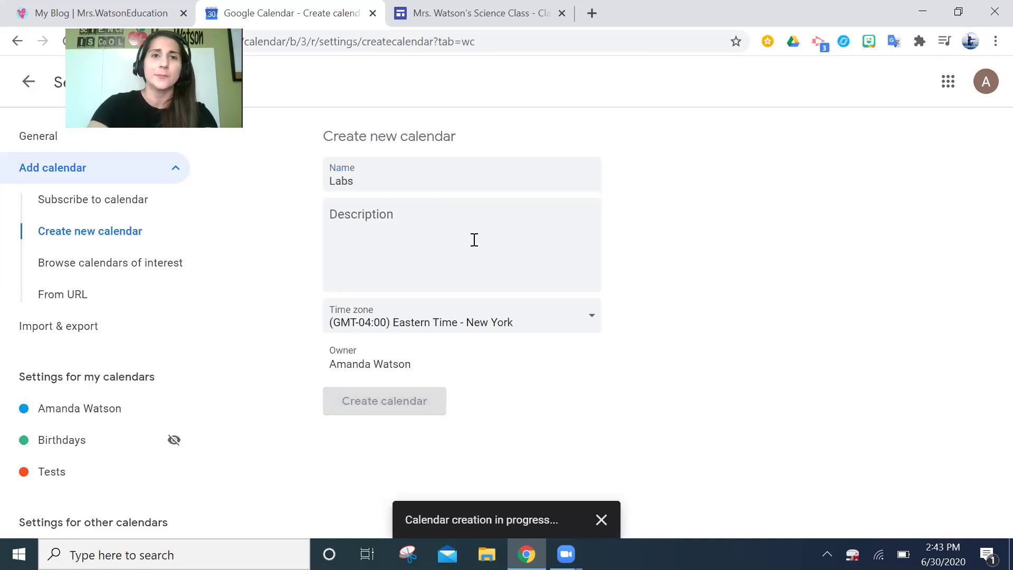
click(430, 180)
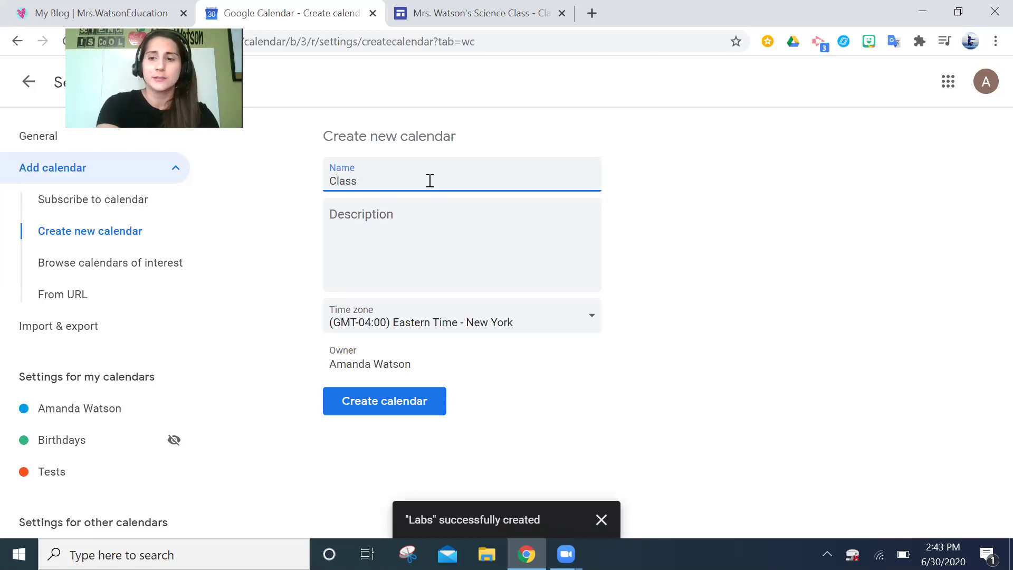
click(421, 393)
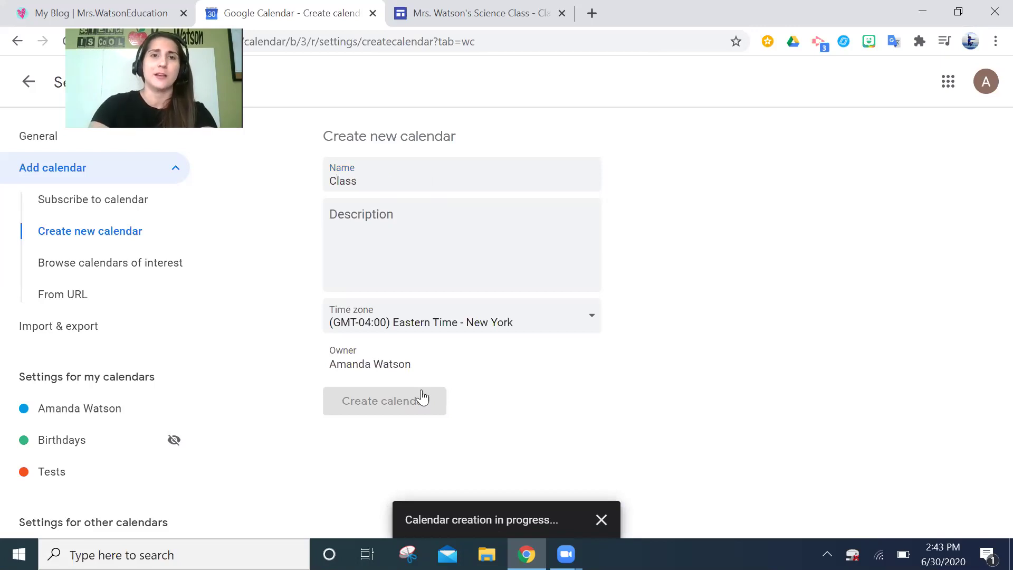
click(407, 176)
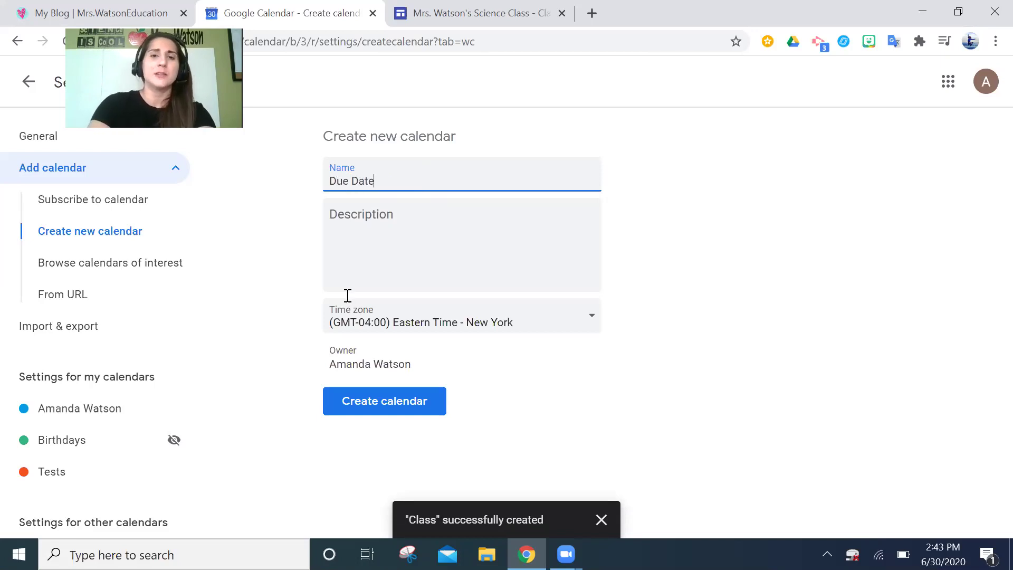
click(382, 411)
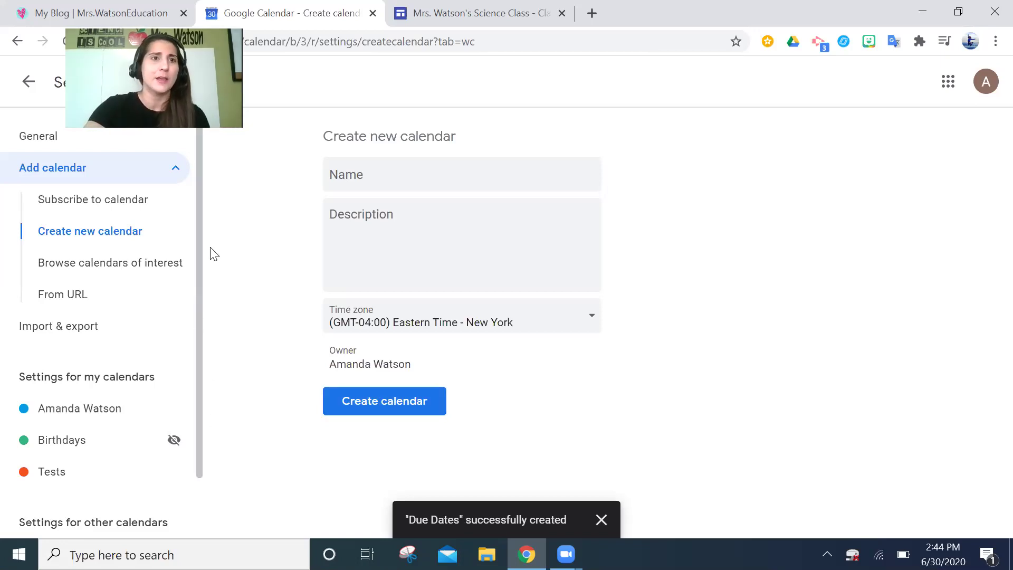
key(Escape)
Step: Change the Labs calendar's color to the medium green in the same palette row as the cornflower blue
scroll(135, 352, down, 2)
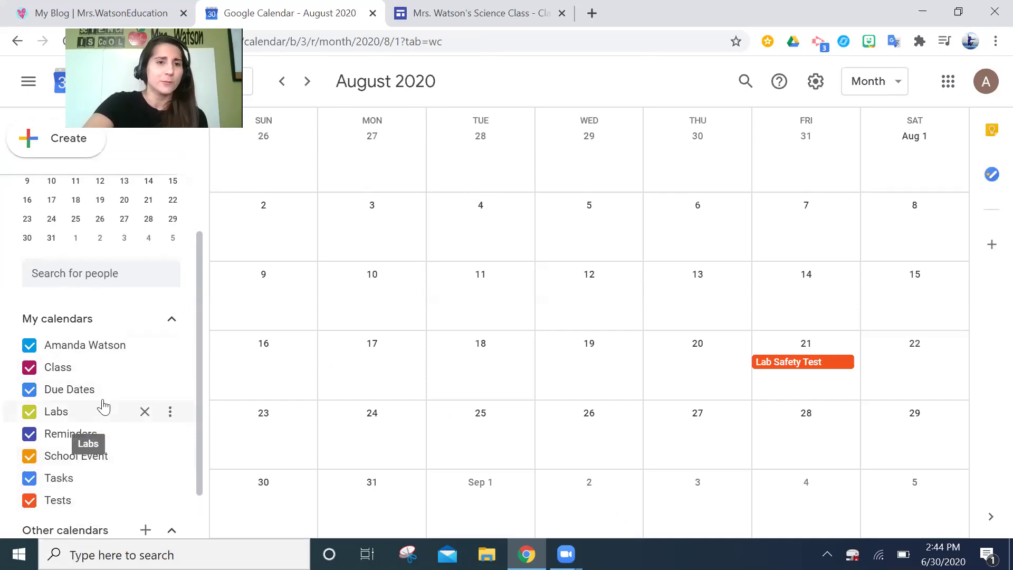
click(170, 413)
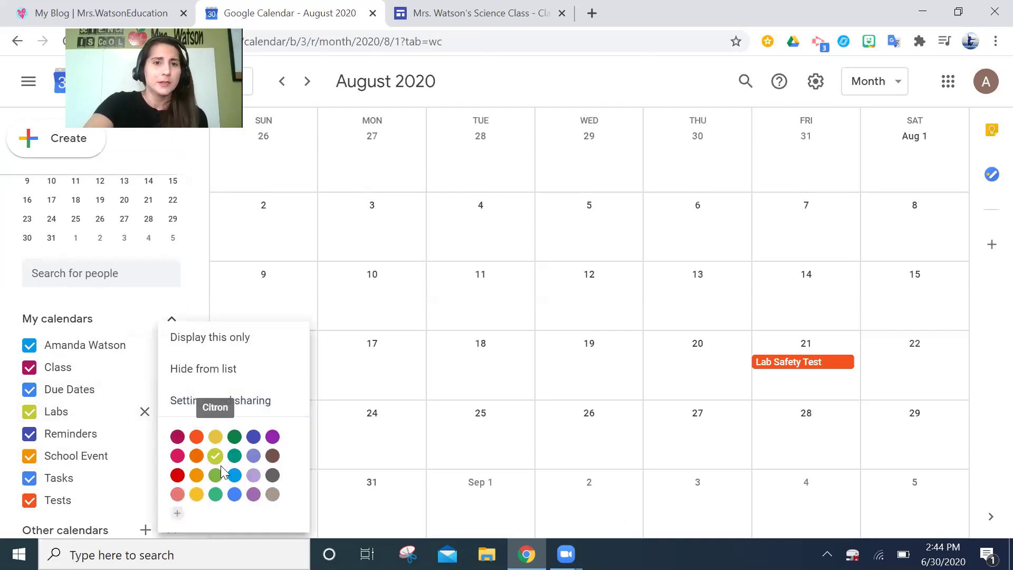
click(215, 495)
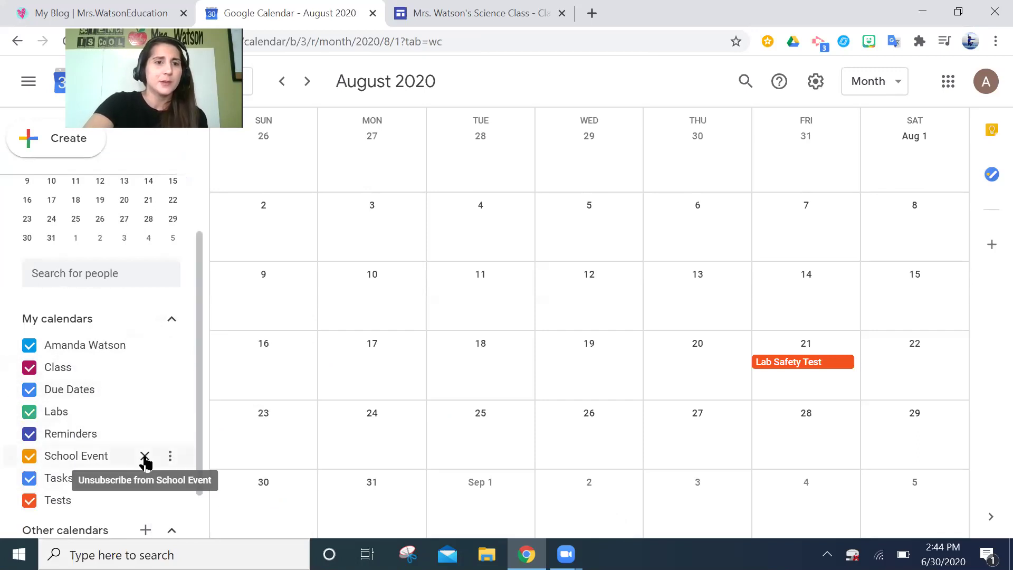
Step: Change the School Event calendar's color to blue and hide the Tasks calendar from the month view
click(169, 457)
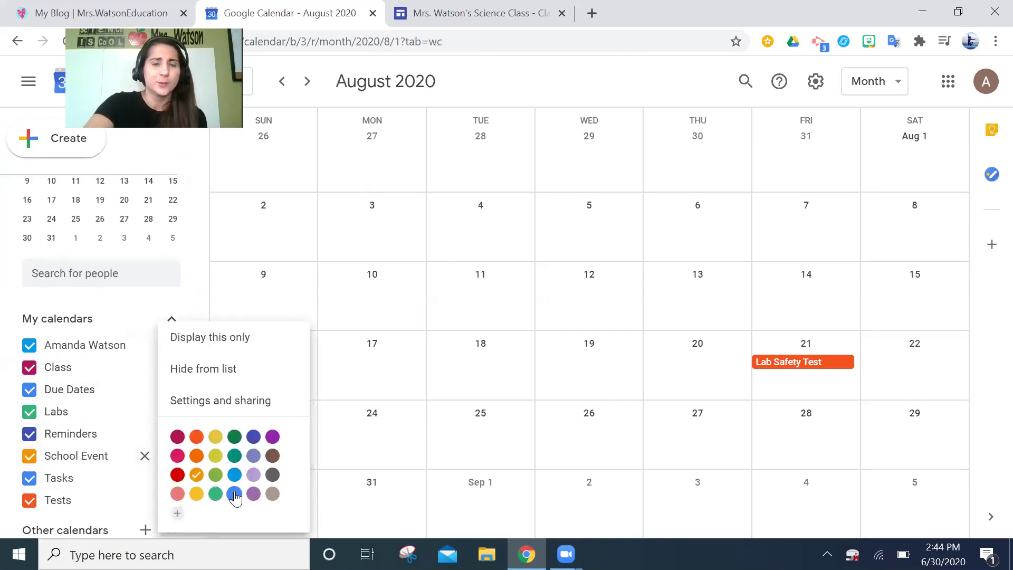
click(235, 494)
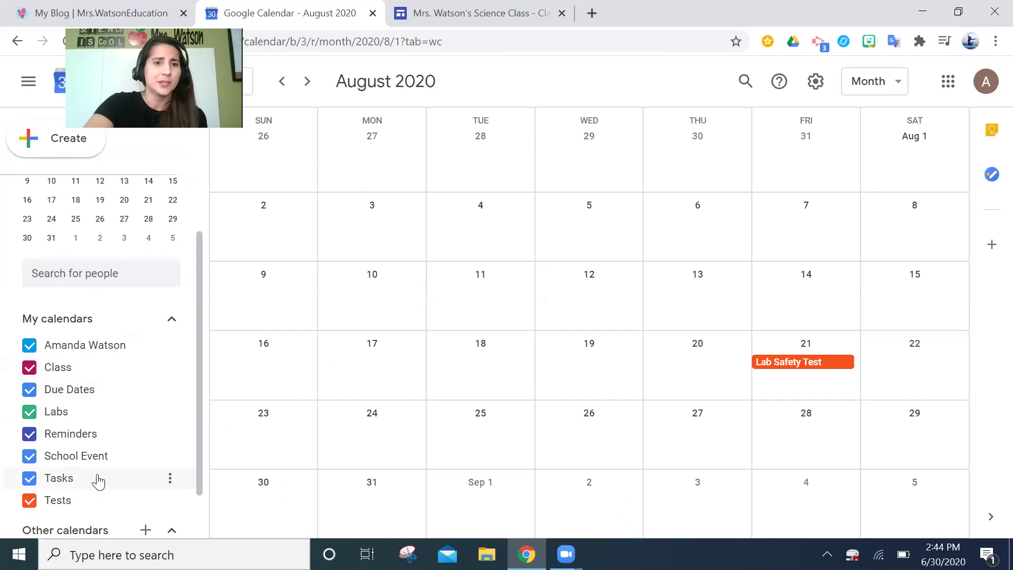
click(31, 479)
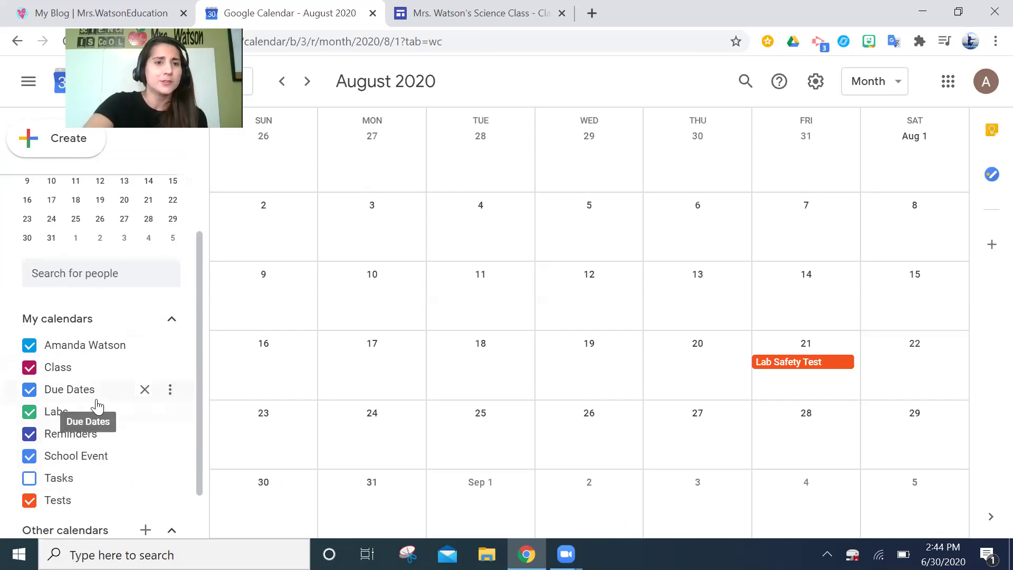
Step: Set the Due Dates calendar's color to yellow and the Class calendar's color to purple
click(169, 393)
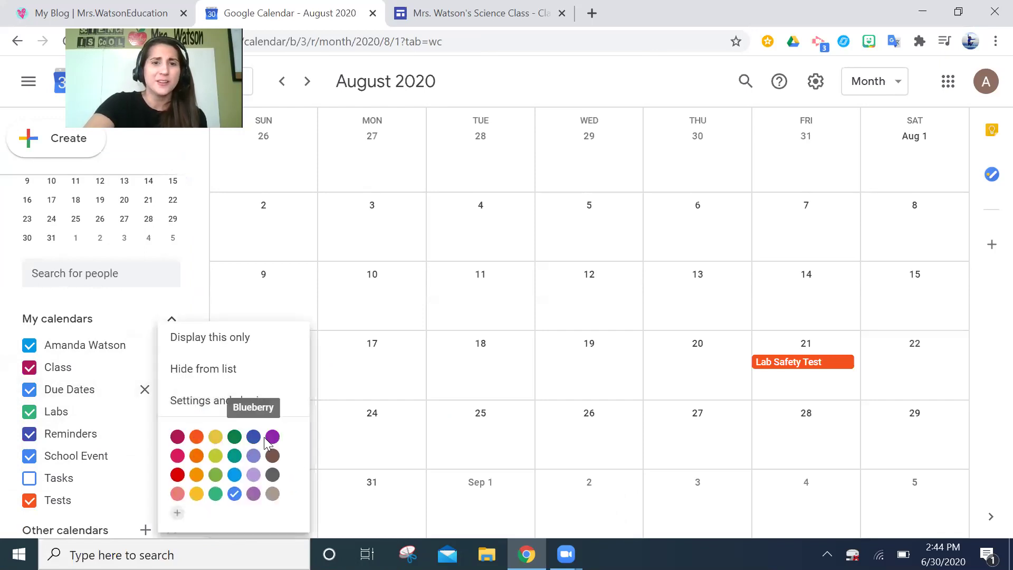
click(215, 436)
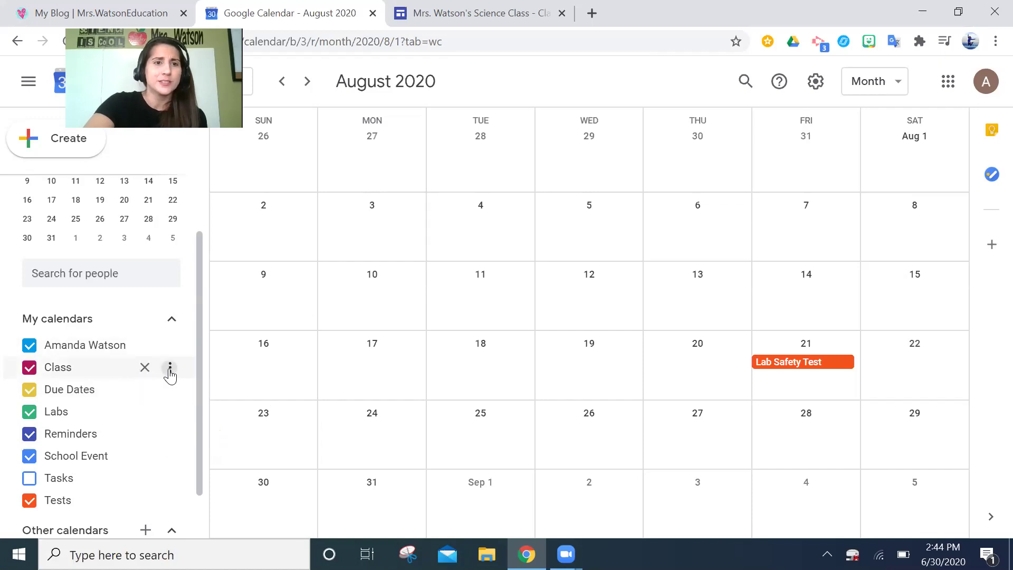
click(170, 368)
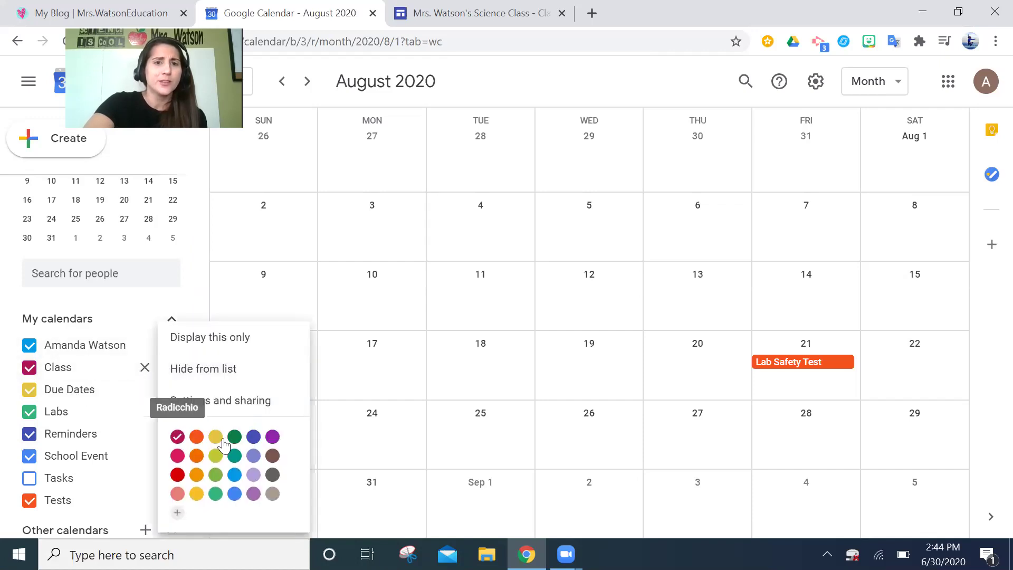
click(272, 436)
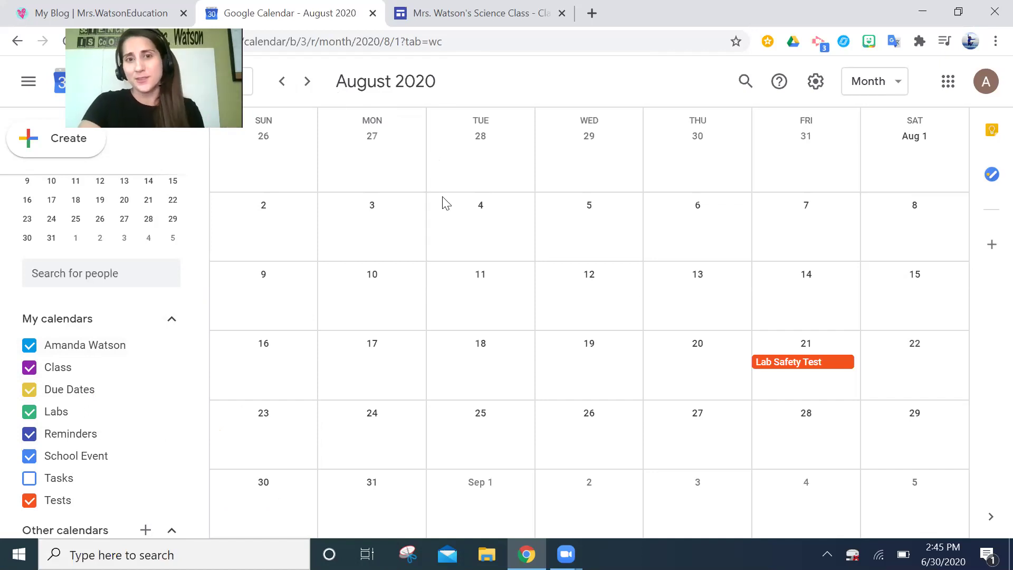
Step: Add an all-day event "1st day of school!" on August 17, 2020 to the School Event calendar and save it
click(351, 365)
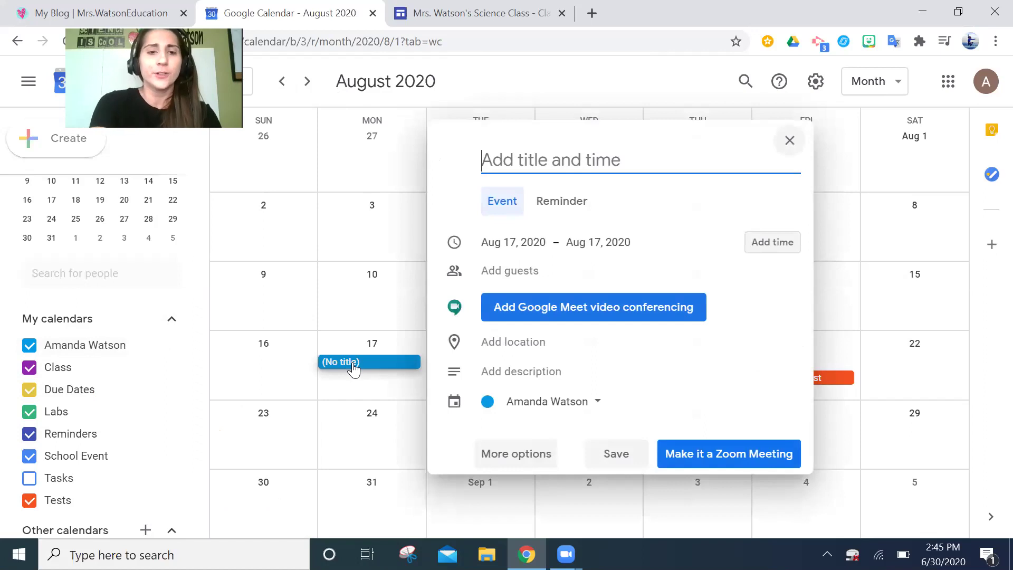
text(1st day of school!)
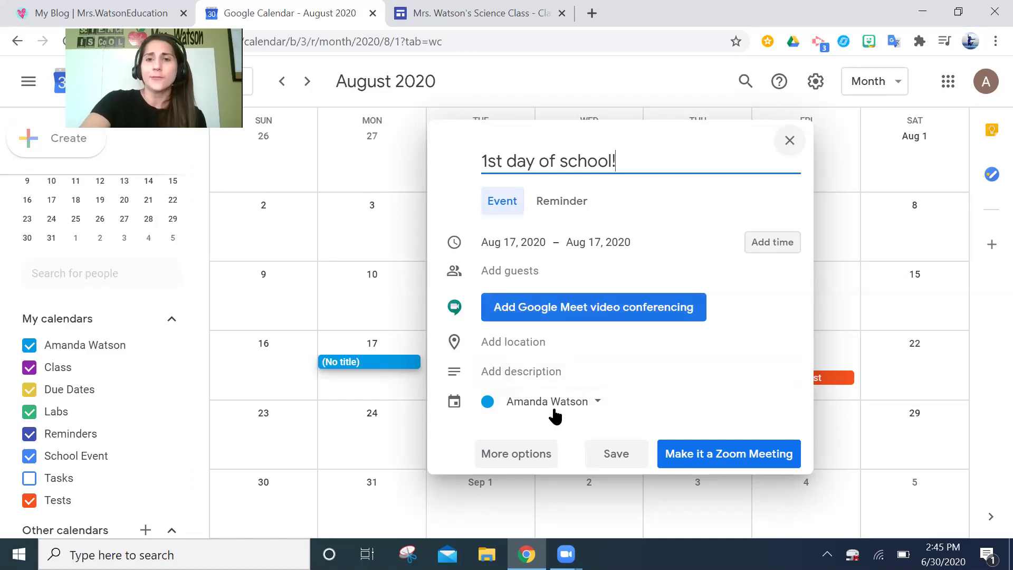
click(563, 411)
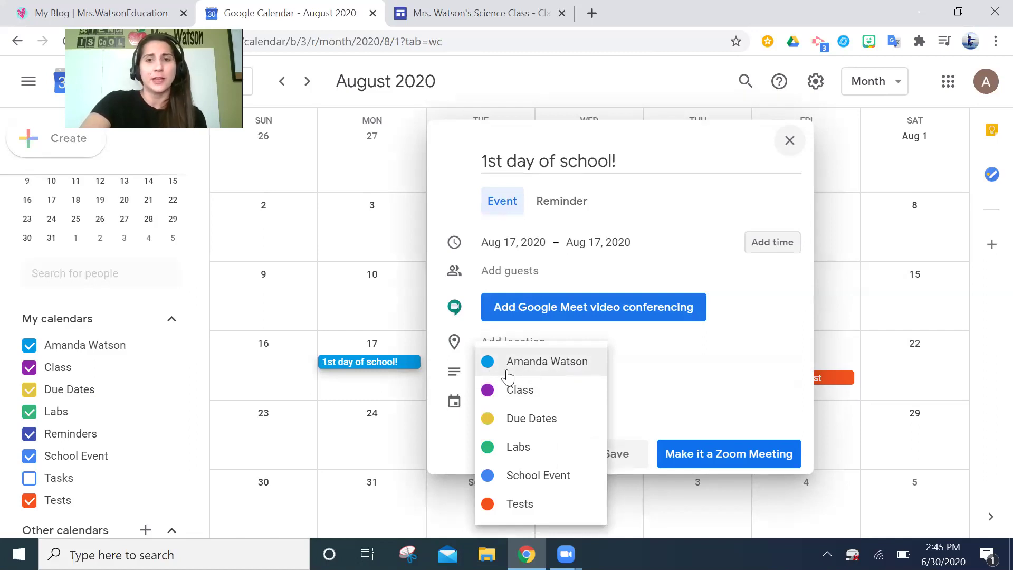
click(549, 477)
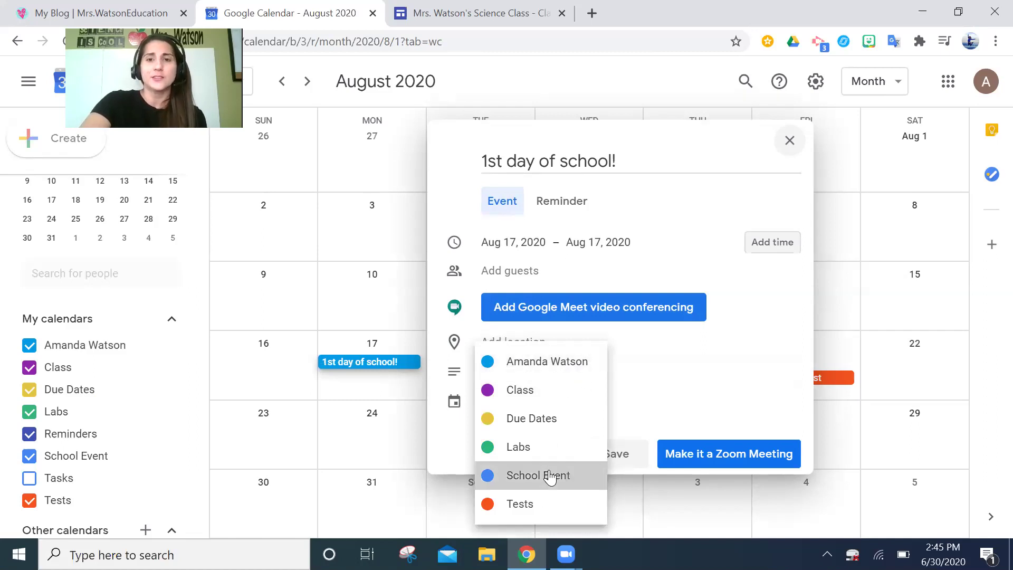
click(622, 453)
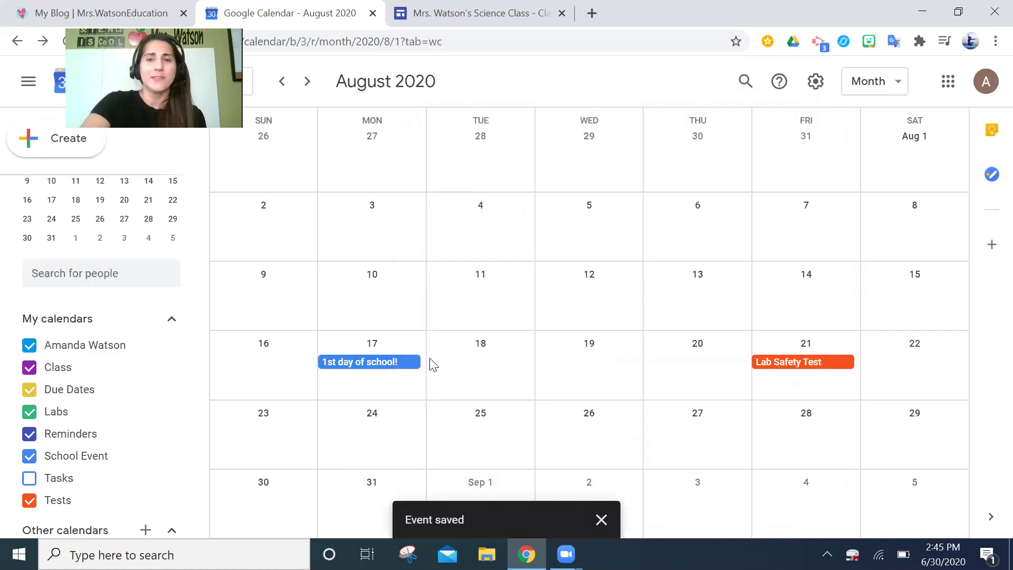
Step: Add an all-day event "All about me!" on August 18, 2020 to the Class calendar and save it
click(464, 369)
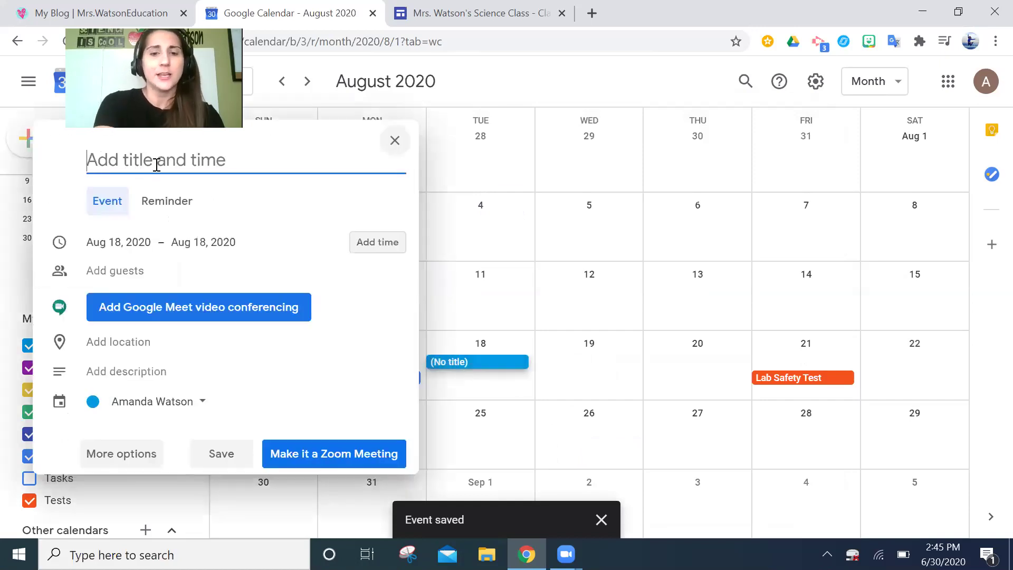
text(All abo)
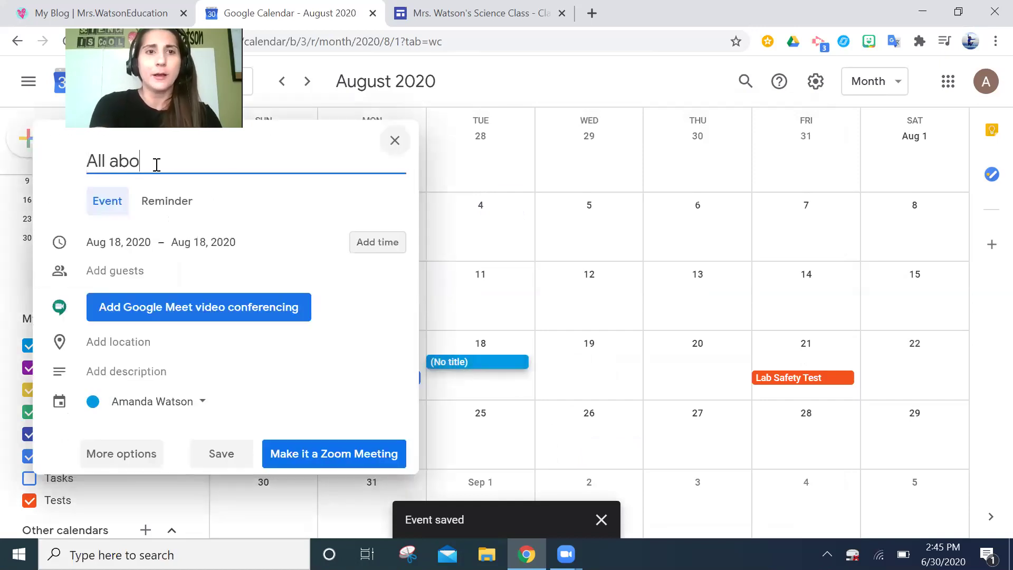
text(ut me!)
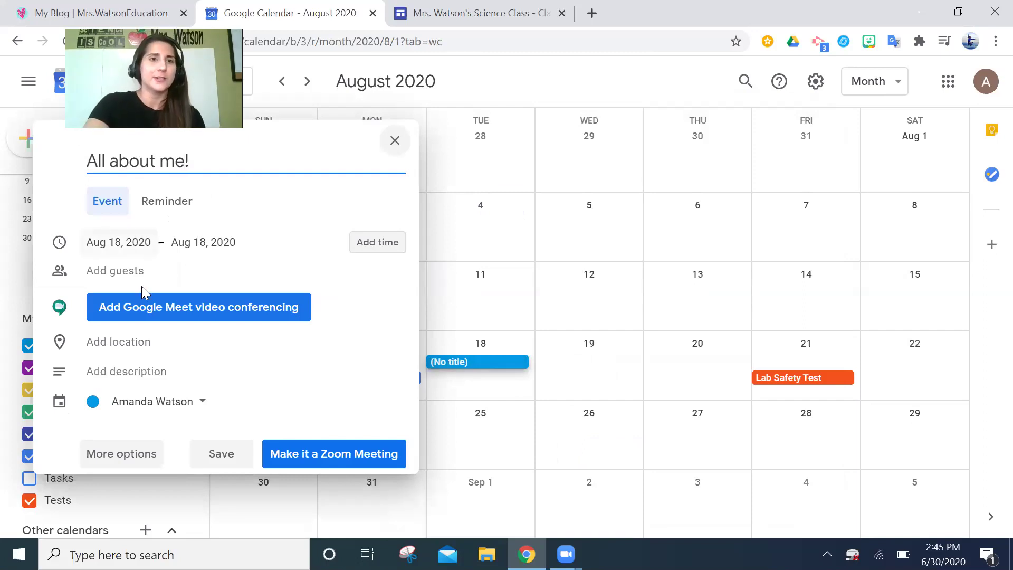
click(140, 409)
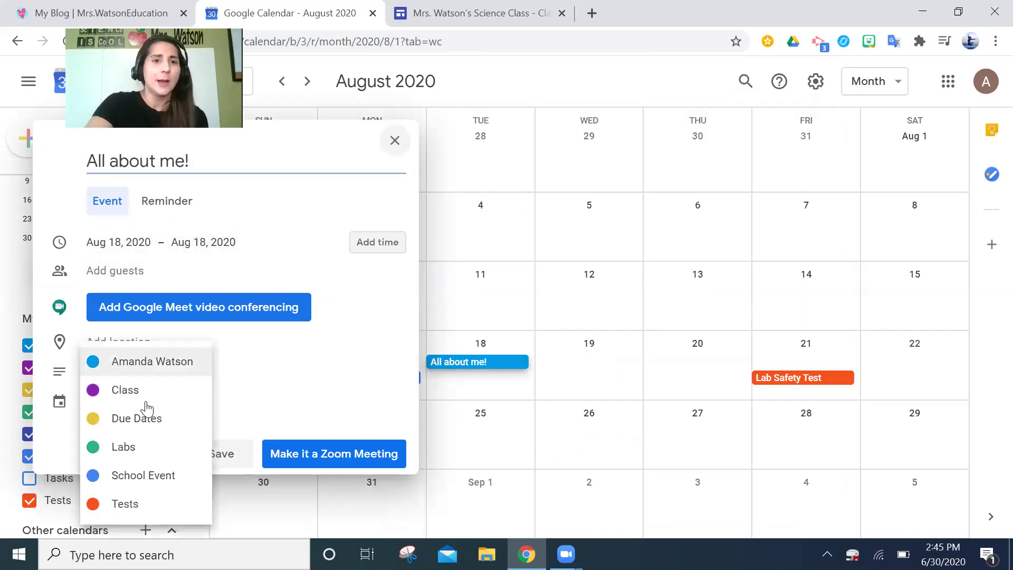
click(160, 405)
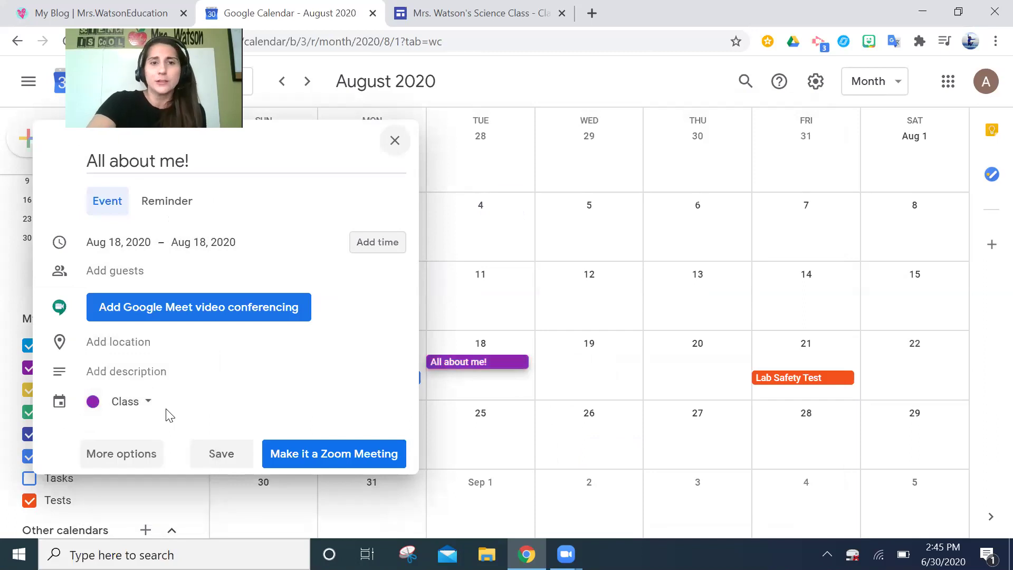
click(232, 454)
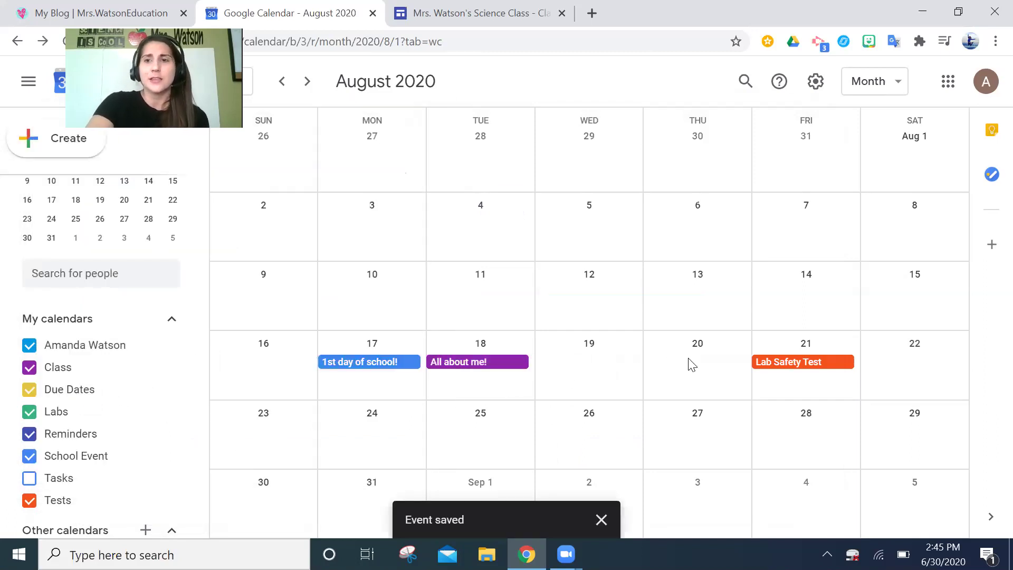
Step: Move the Lab Safety Test event to Thursday, August 20
drag(779, 366, 710, 375)
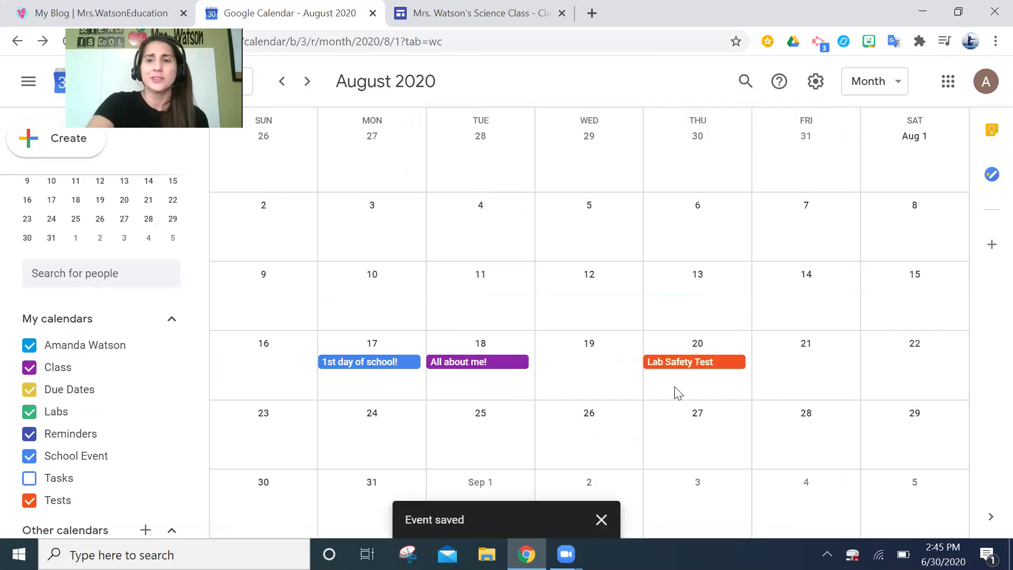
Step: Add an all-day event "Science Lab Safety" on August 19, 2020 to the Class calendar and save it
click(598, 373)
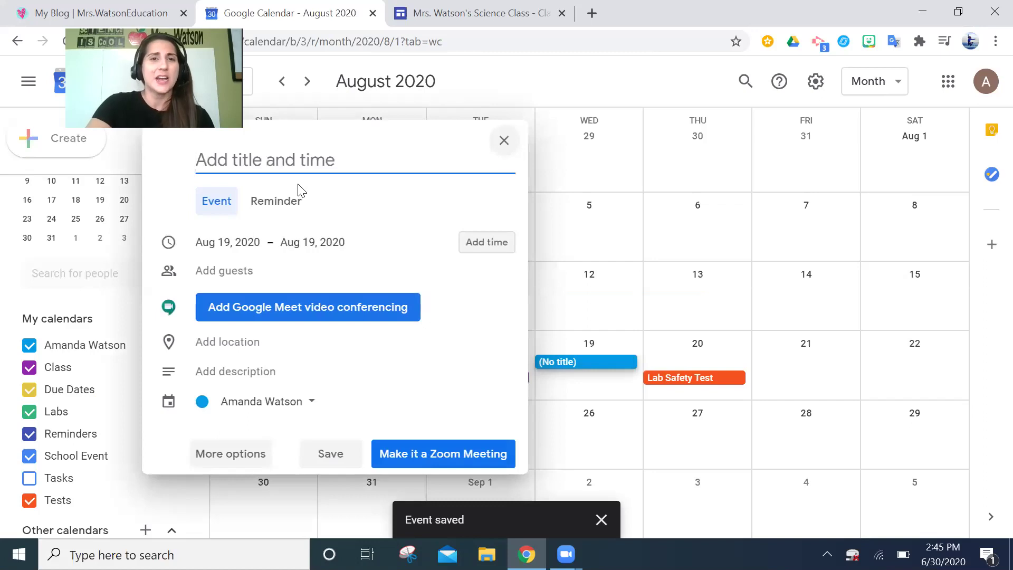
text(Scien)
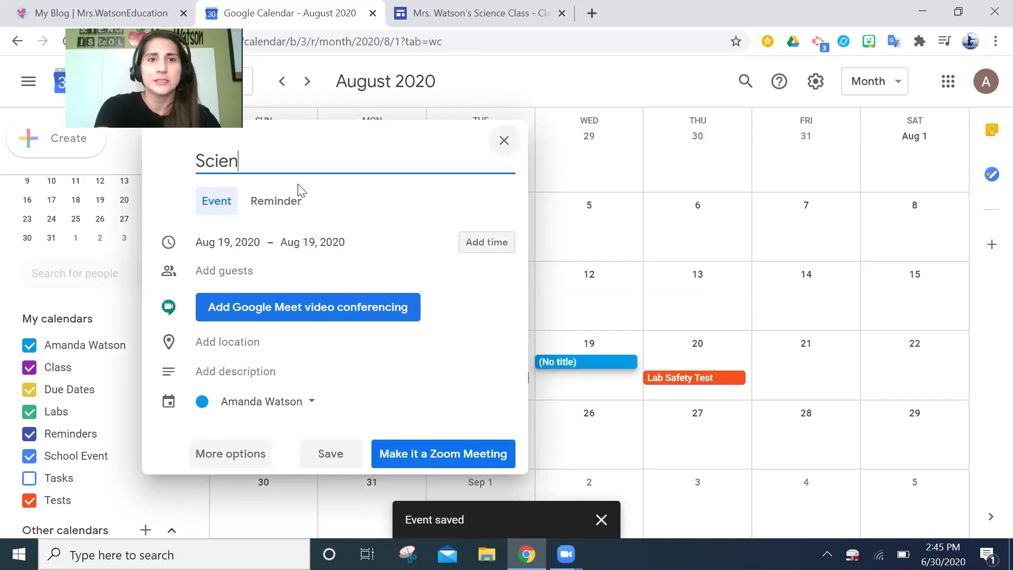
text(ce L)
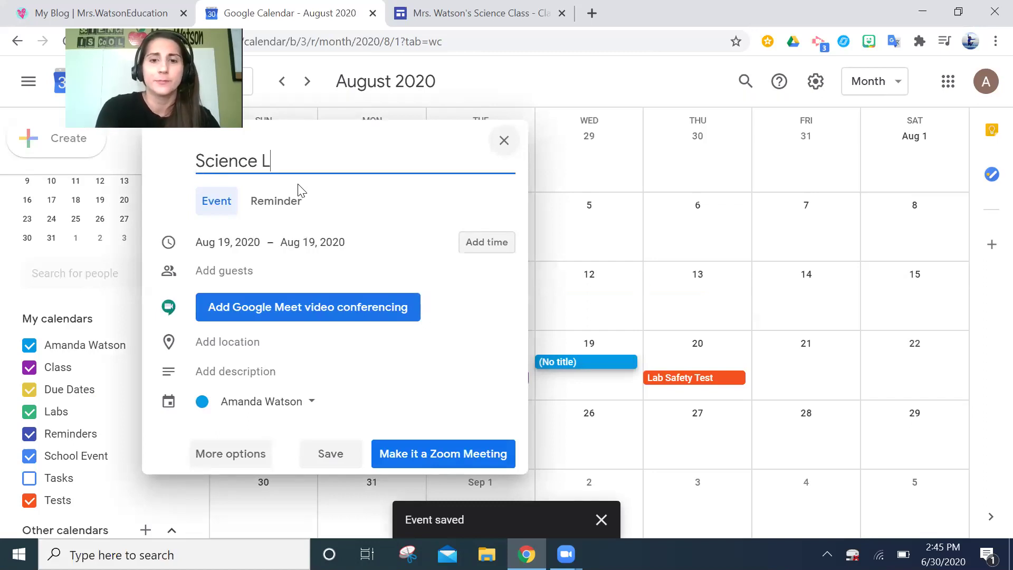
text(ab Safety)
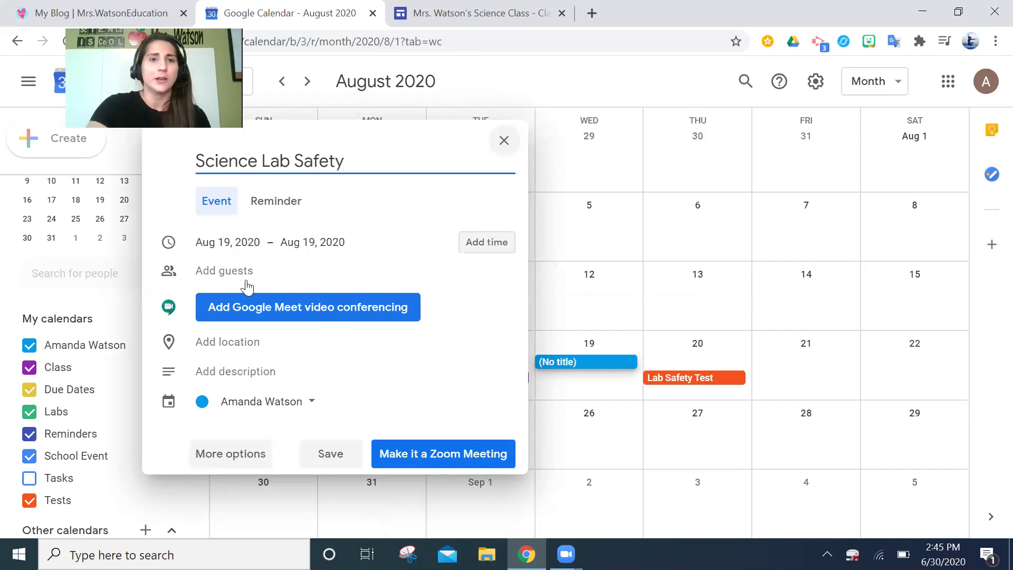
click(294, 400)
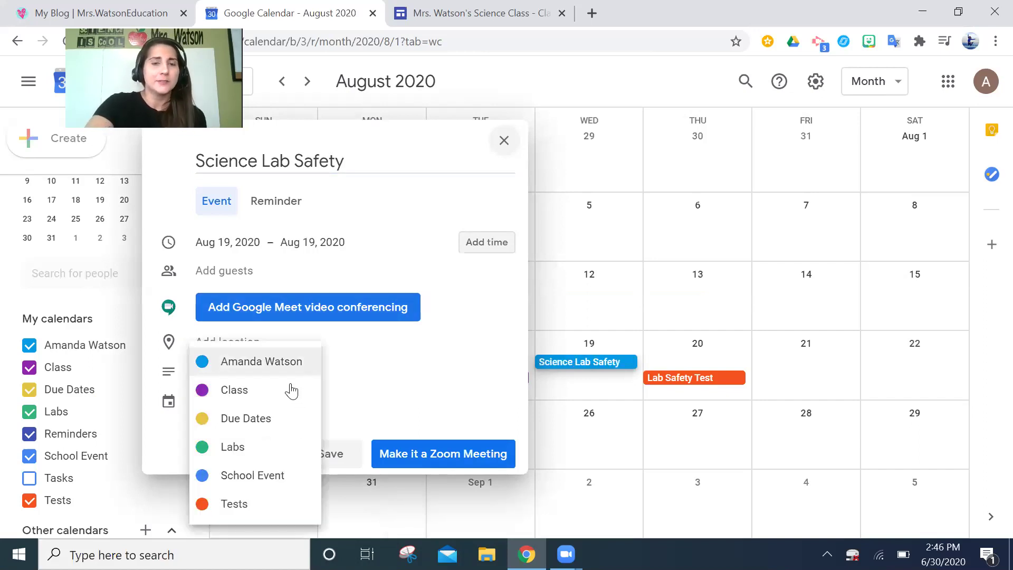
click(271, 393)
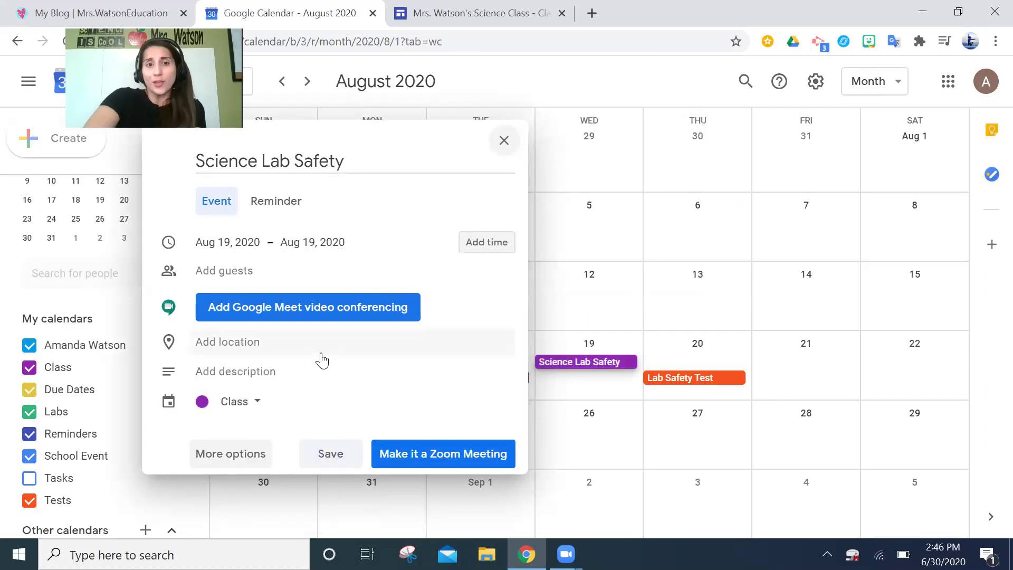
click(285, 377)
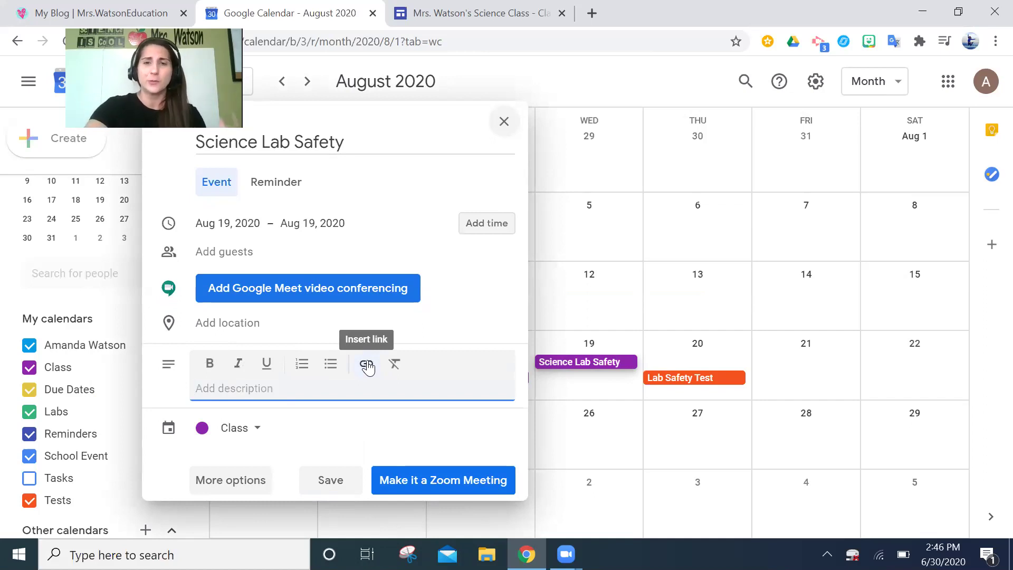
click(331, 480)
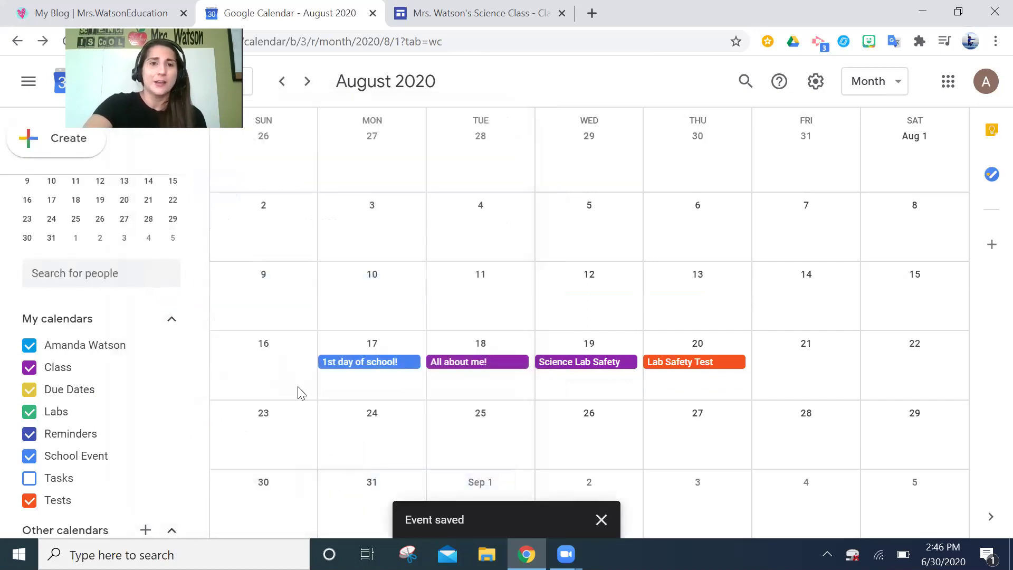
Step: Add an all-day event "Contact sheet" on August 21, 2020 to the Due Dates calendar and save it
click(783, 375)
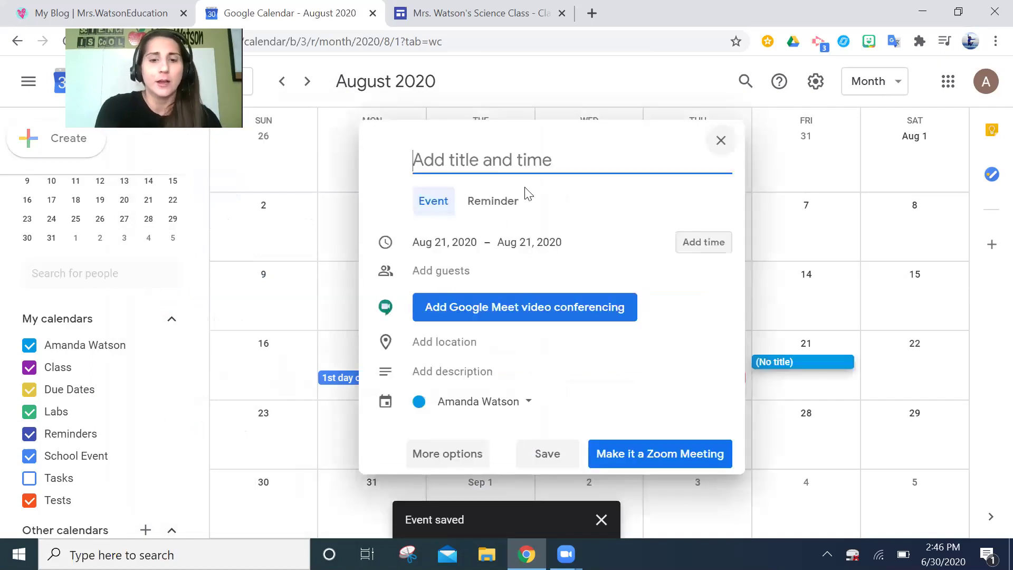
text(Con)
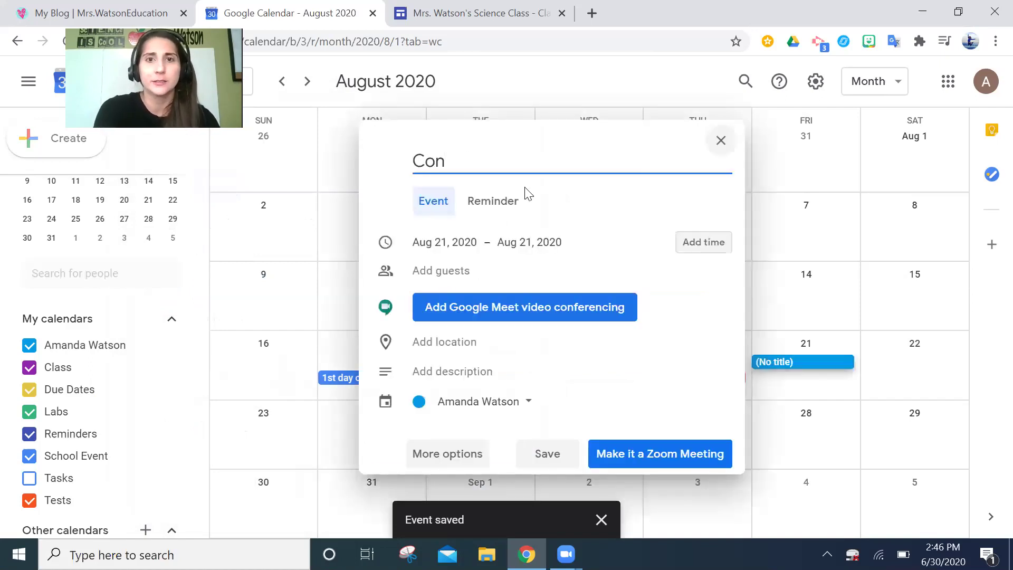
text(tact)
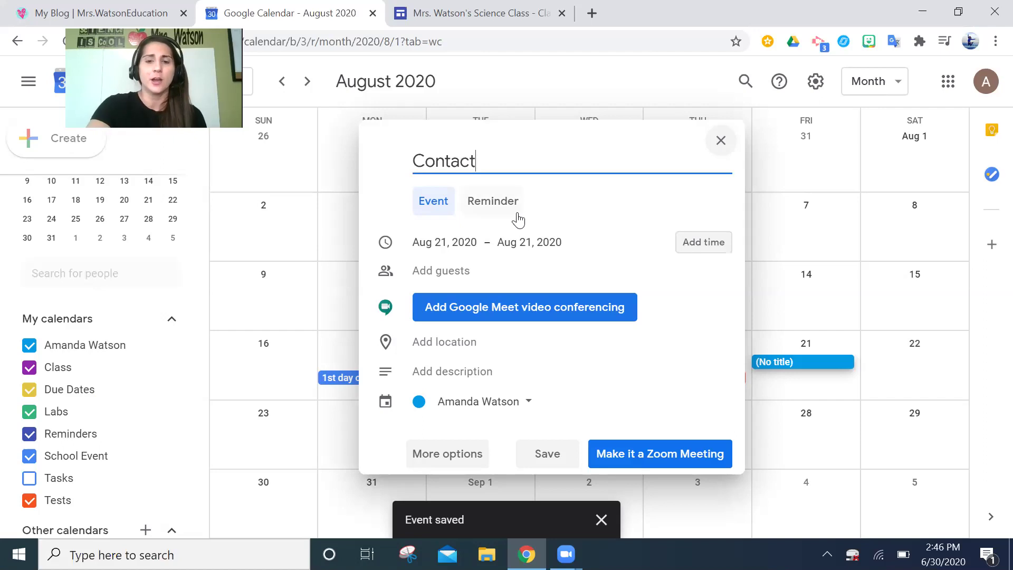
text( sheet)
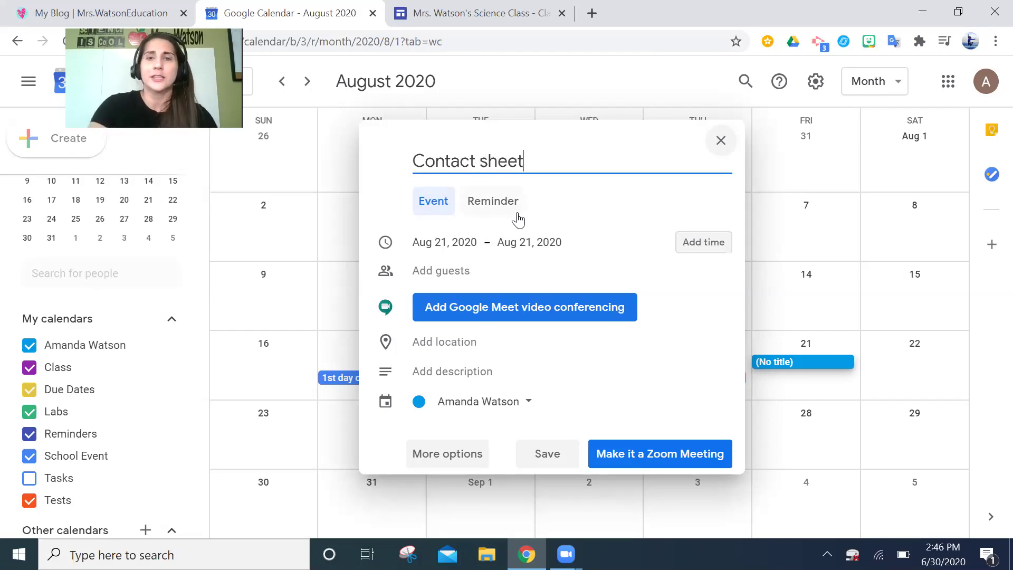
click(482, 400)
click(479, 419)
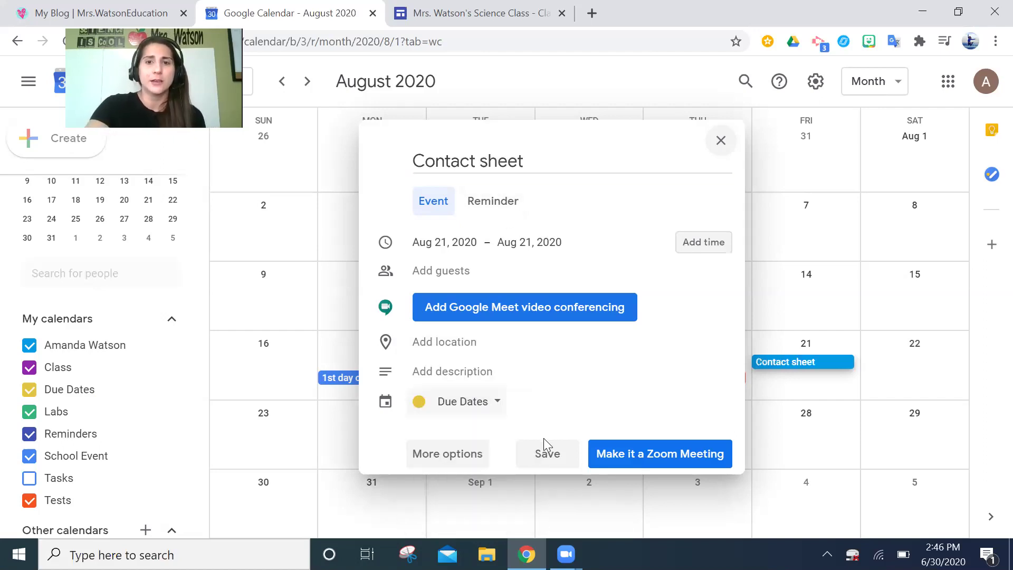
click(464, 374)
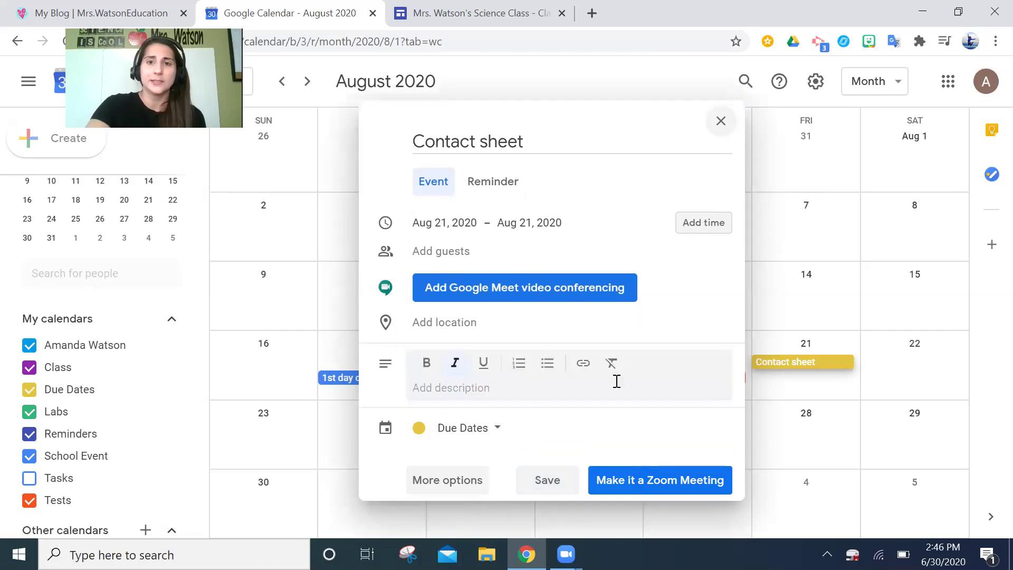
click(543, 482)
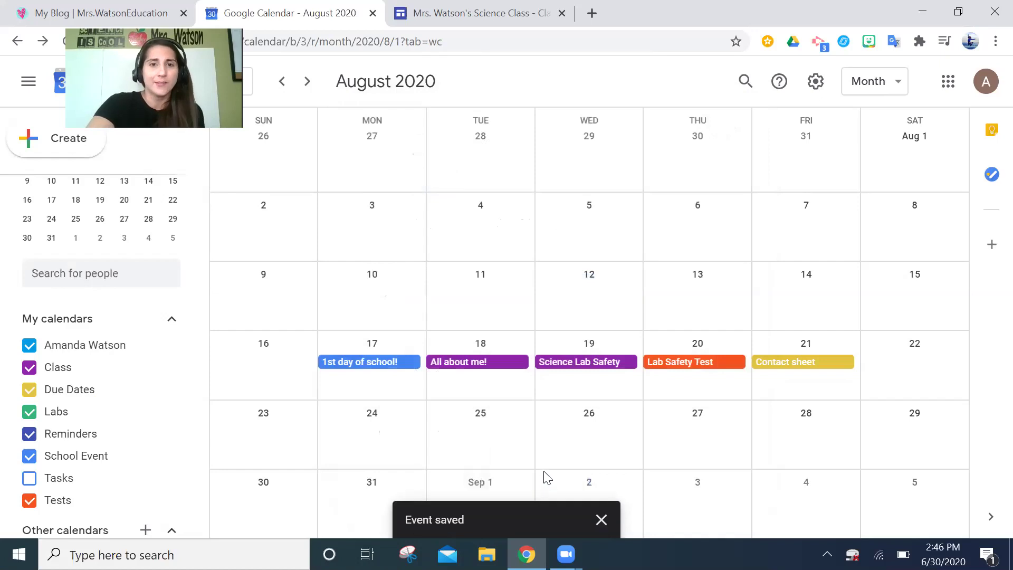
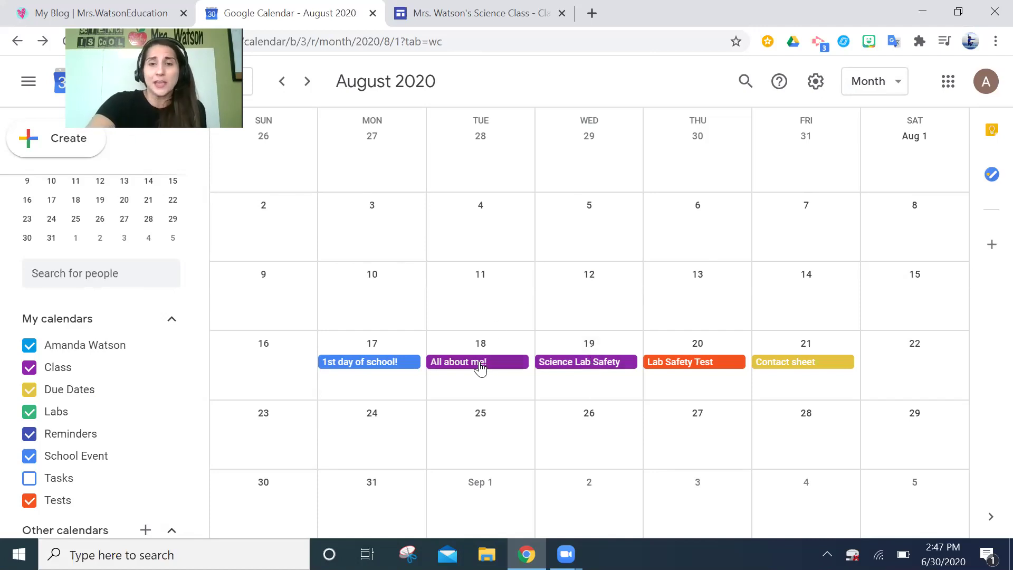
Step: Extend the "All about me!" event to end on August 19, 2020 and save the change
mouse_move(481, 368)
mouse_down()
mouse_move(502, 369)
mouse_move(493, 368)
mouse_up()
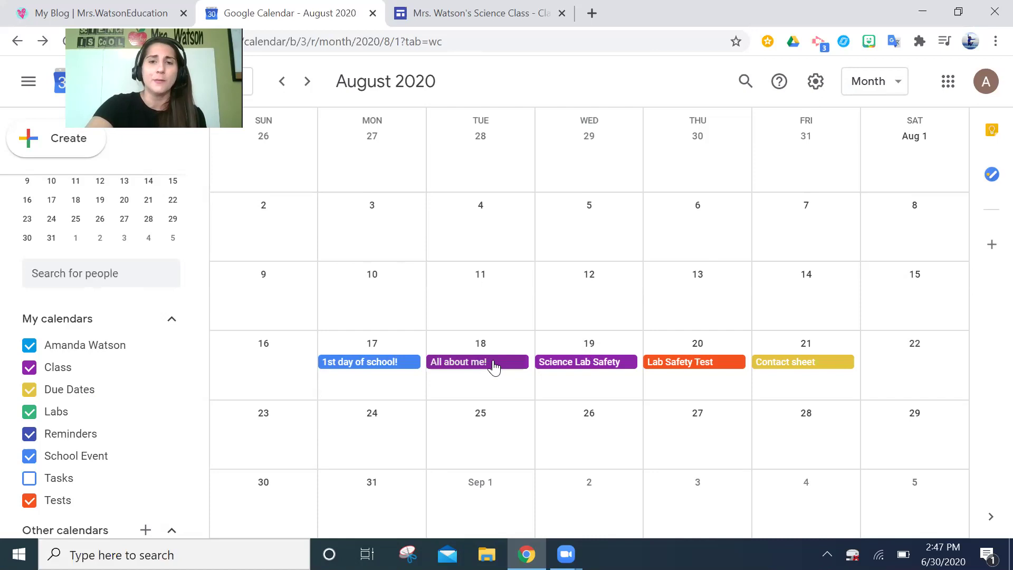
click(493, 368)
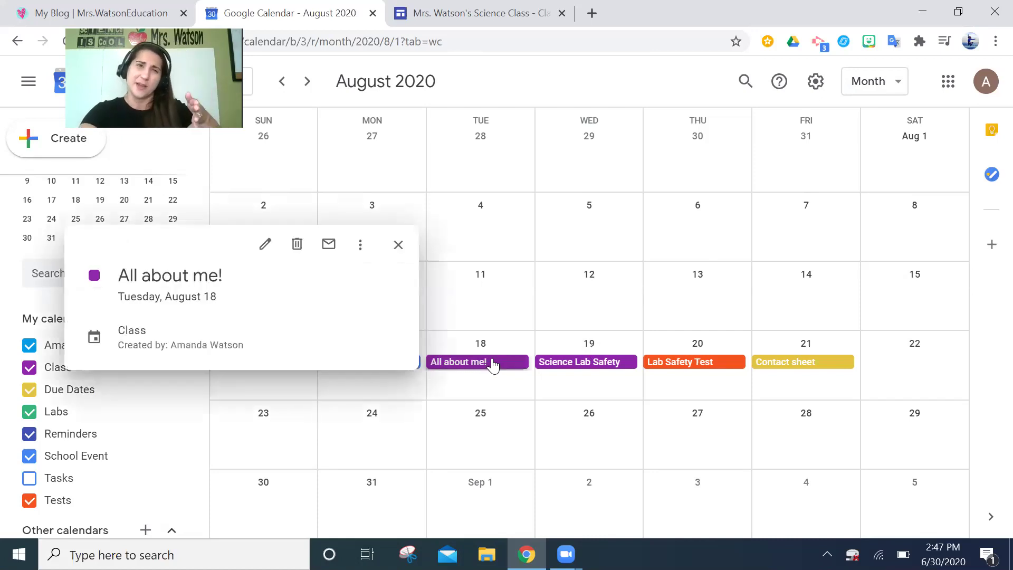
click(265, 244)
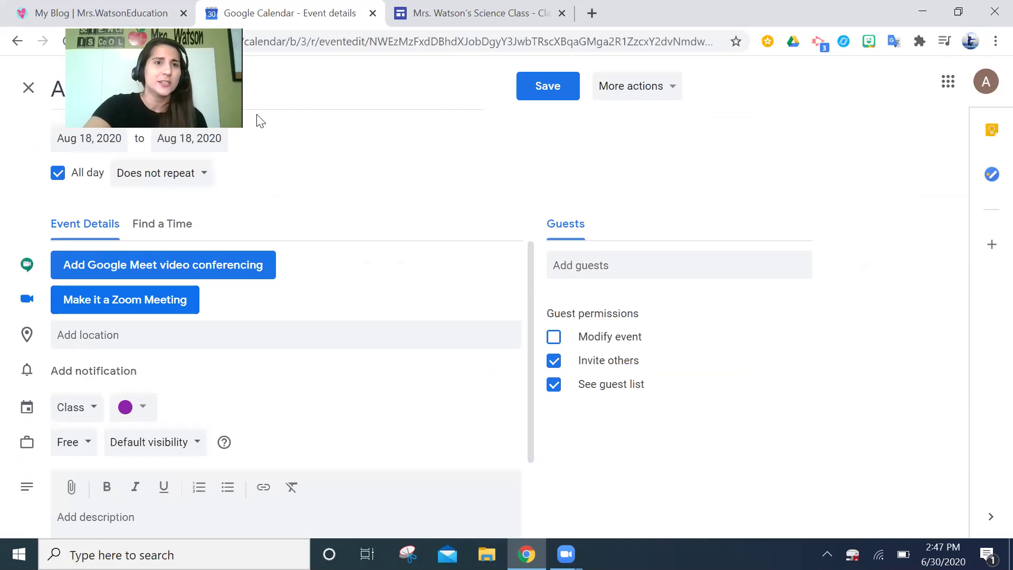
click(188, 139)
click(265, 268)
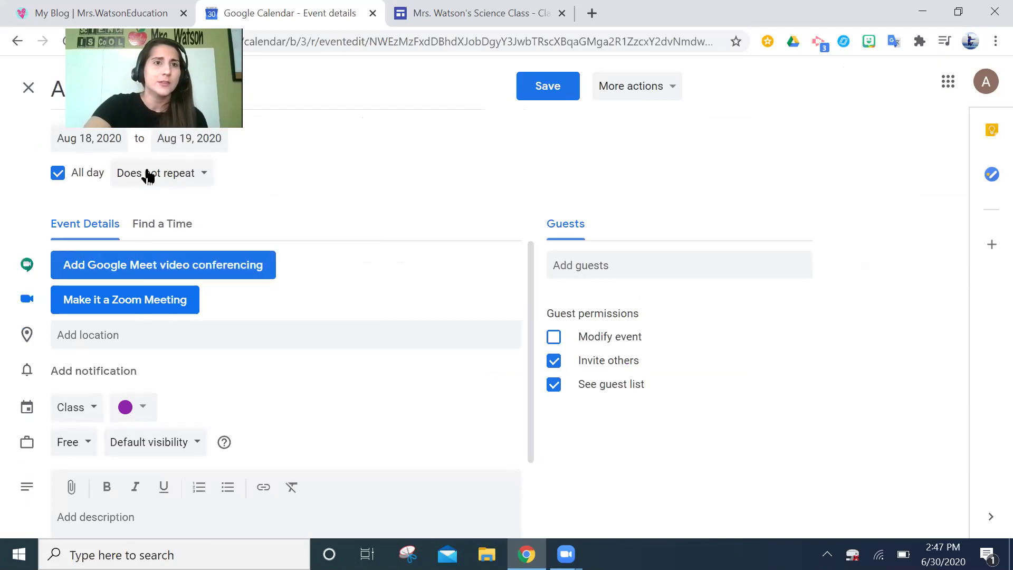
click(547, 96)
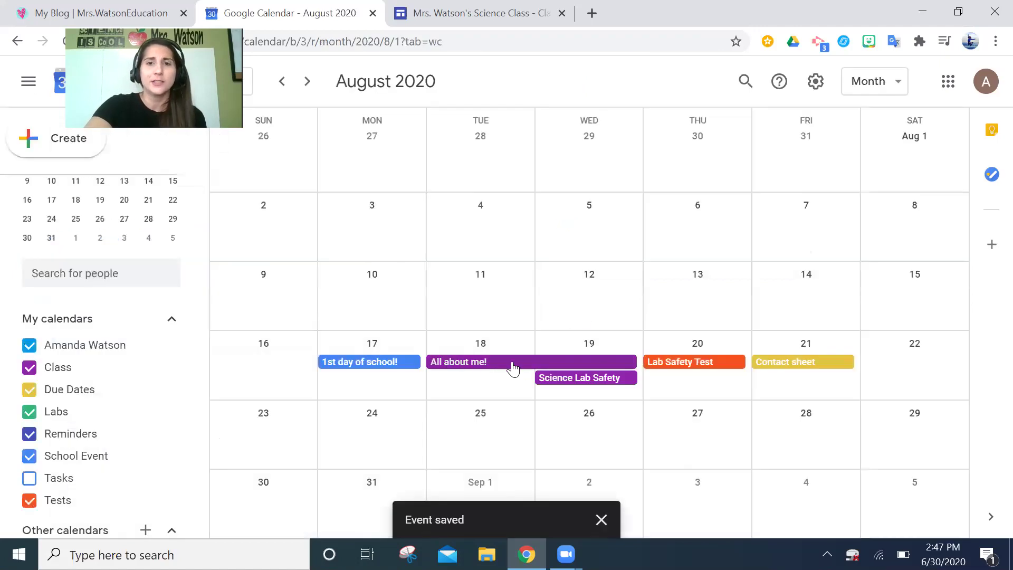
Step: Add an all-day event "Assembly" on August 18, 2020 to the School Event calendar and save it
click(487, 390)
text(A)
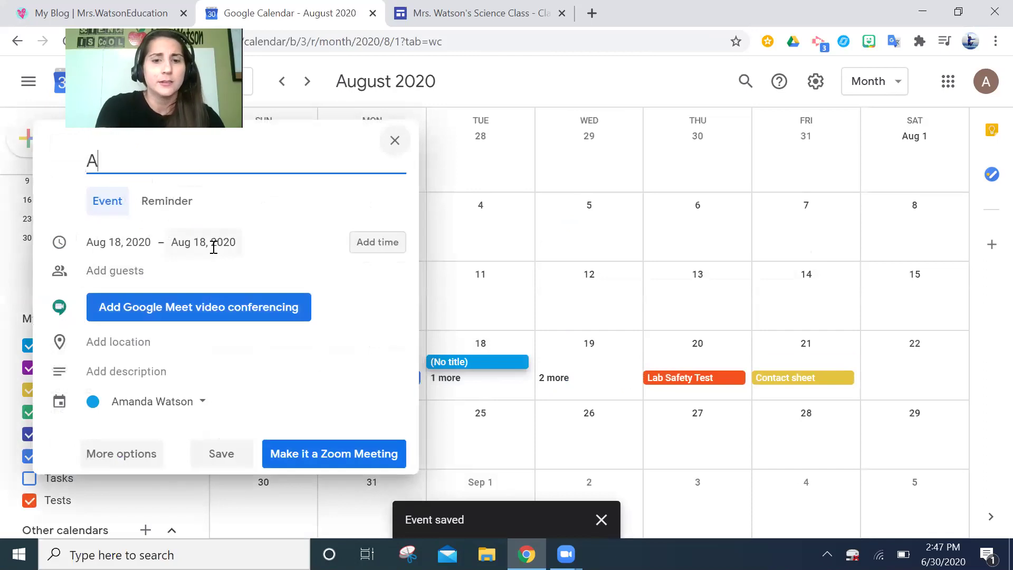
text(ssembly)
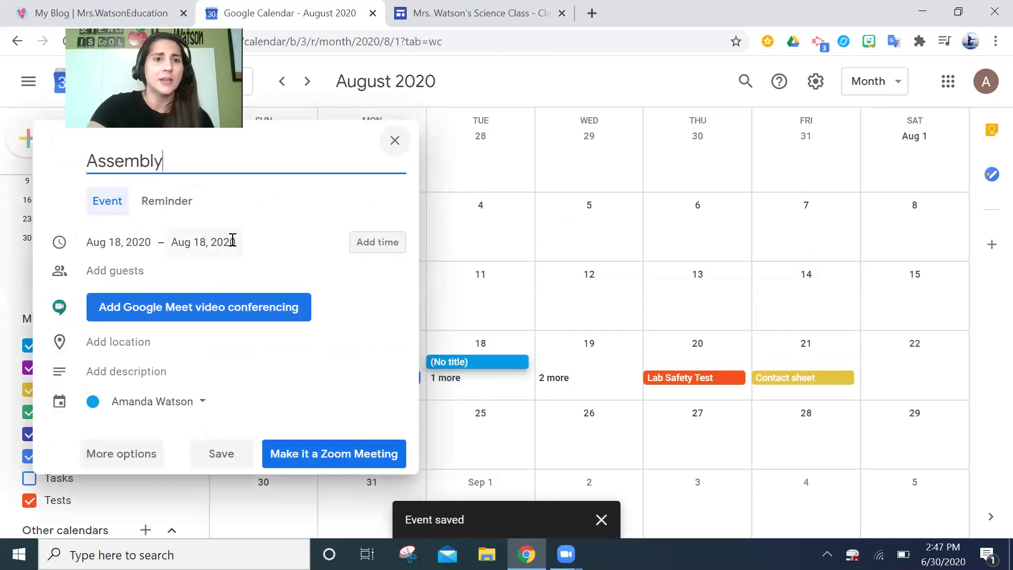
click(187, 402)
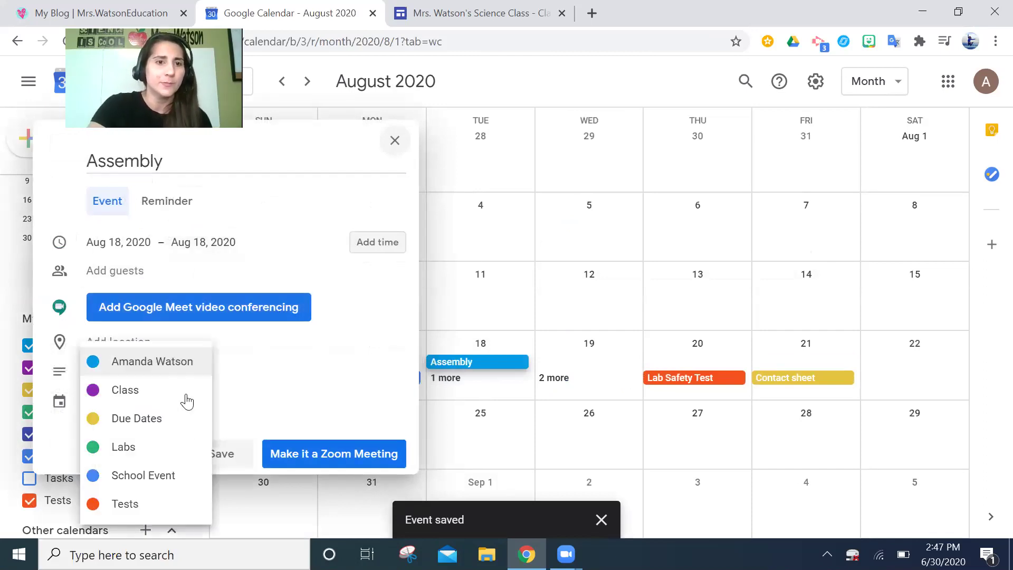
click(170, 472)
click(222, 458)
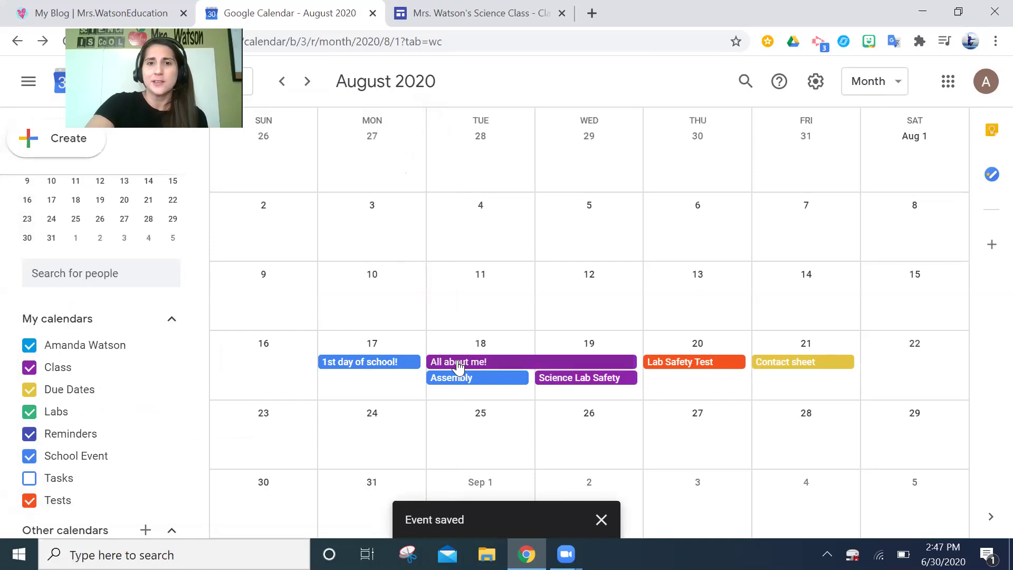
Step: Move the Science Lab Safety event to August 20 and the Lab Safety Test event to August 21
drag(583, 378, 818, 395)
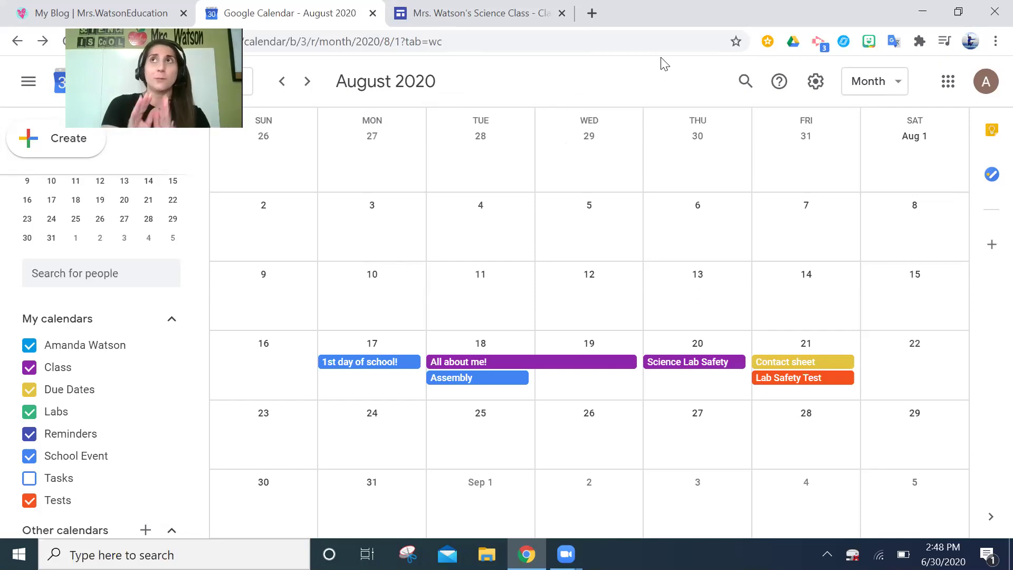
Step: Open the settings page of the Class calendar
click(821, 85)
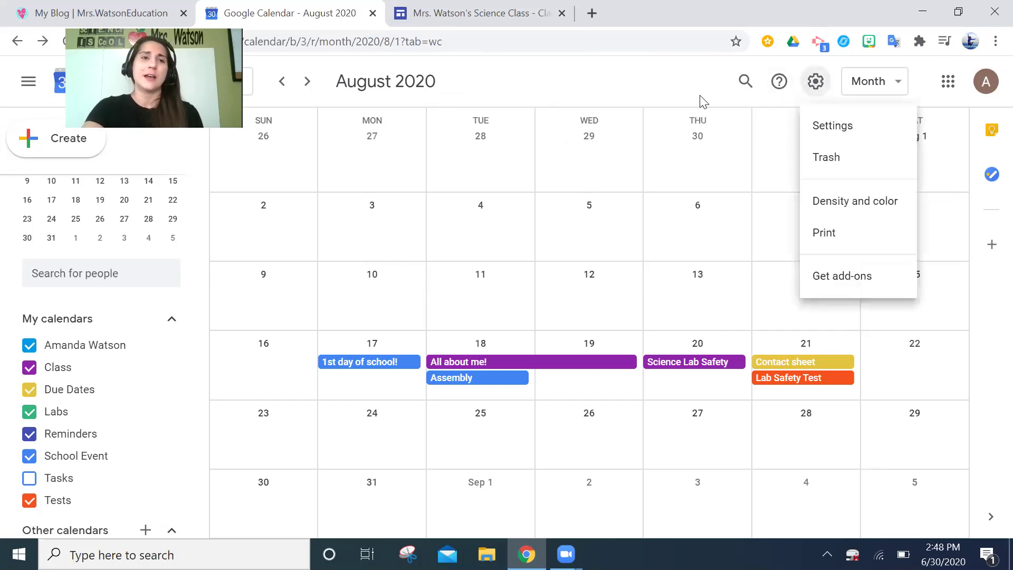
click(816, 128)
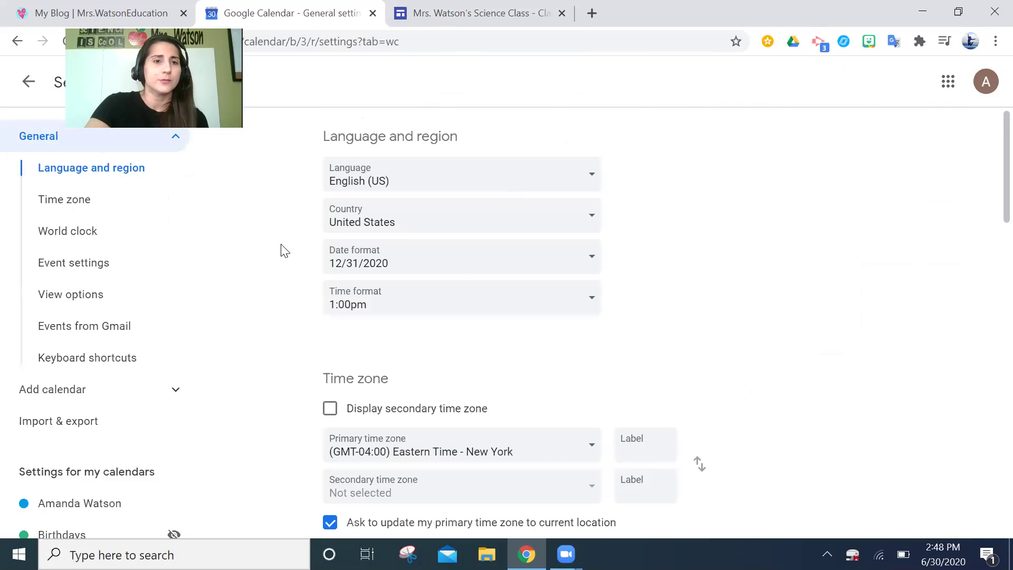
scroll(280, 249, down, 6)
scroll(106, 448, down, 3)
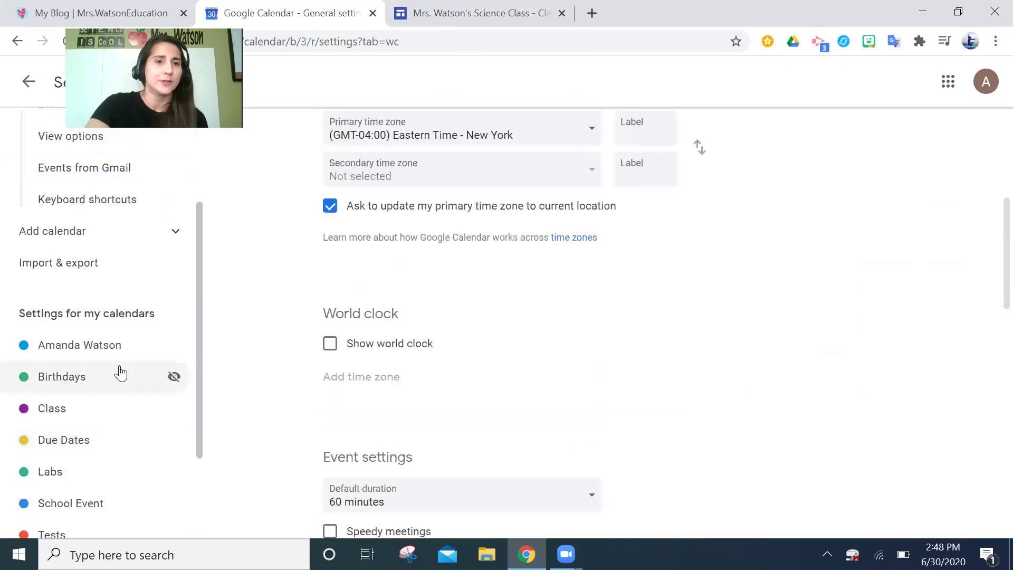
scroll(121, 373, down, 3)
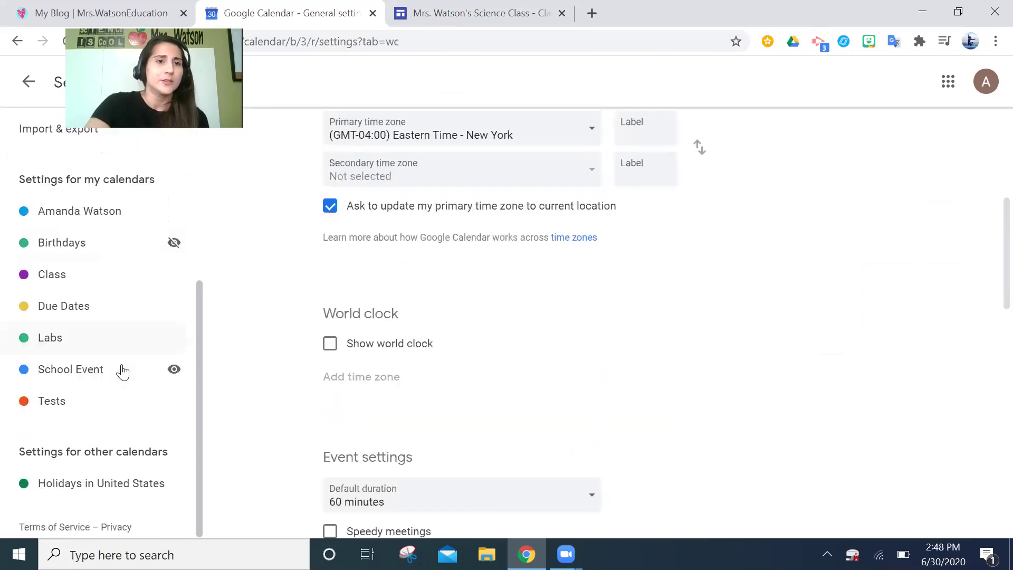
click(103, 285)
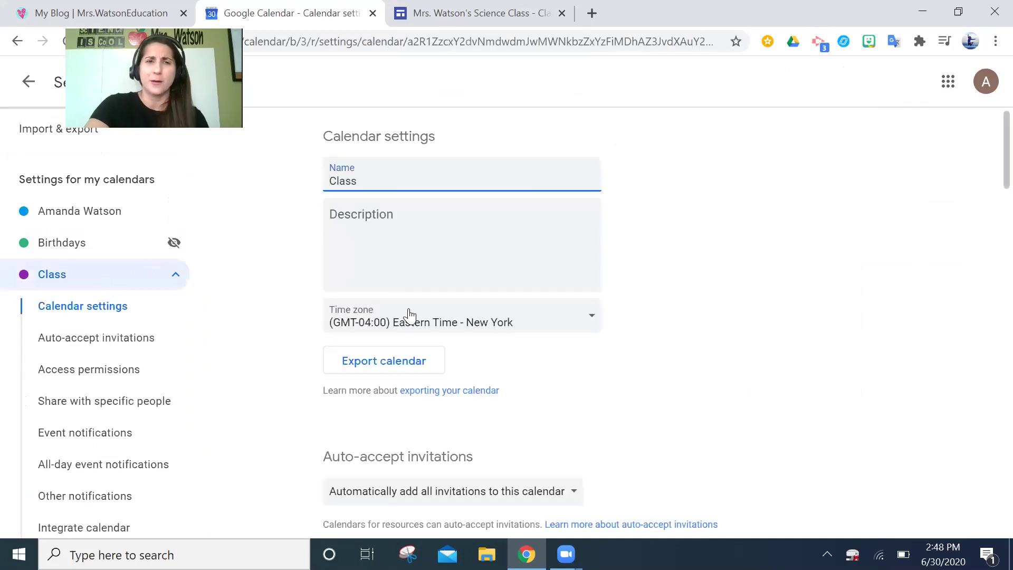
Step: Look through the Class calendar's settings for sharing, notifications, integration and removal
scroll(506, 356, down, 9)
scroll(507, 356, down, 2)
scroll(505, 353, down, 2)
scroll(504, 351, up, 2)
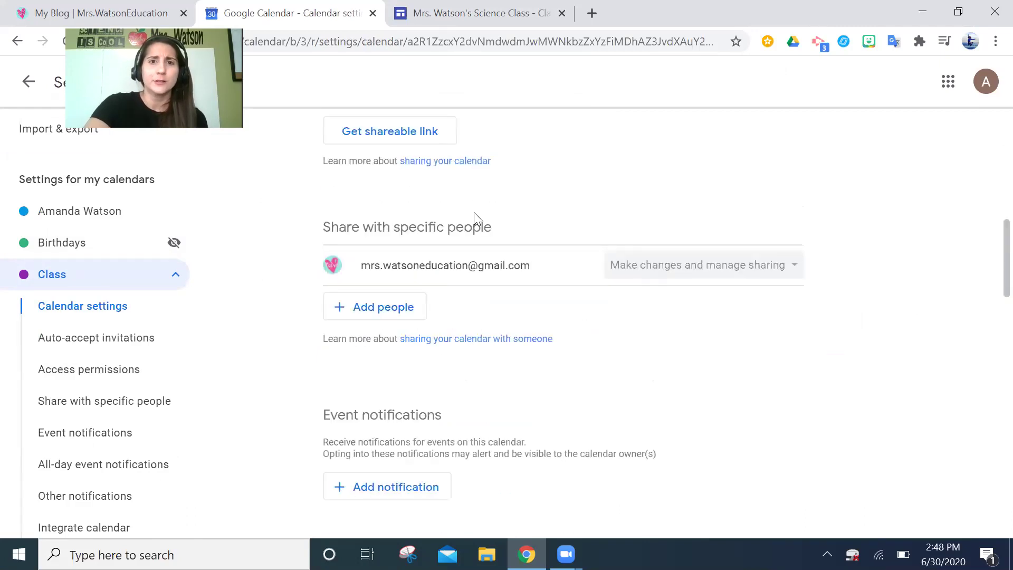
scroll(475, 219, up, 2)
scroll(490, 232, down, 8)
scroll(506, 246, down, 6)
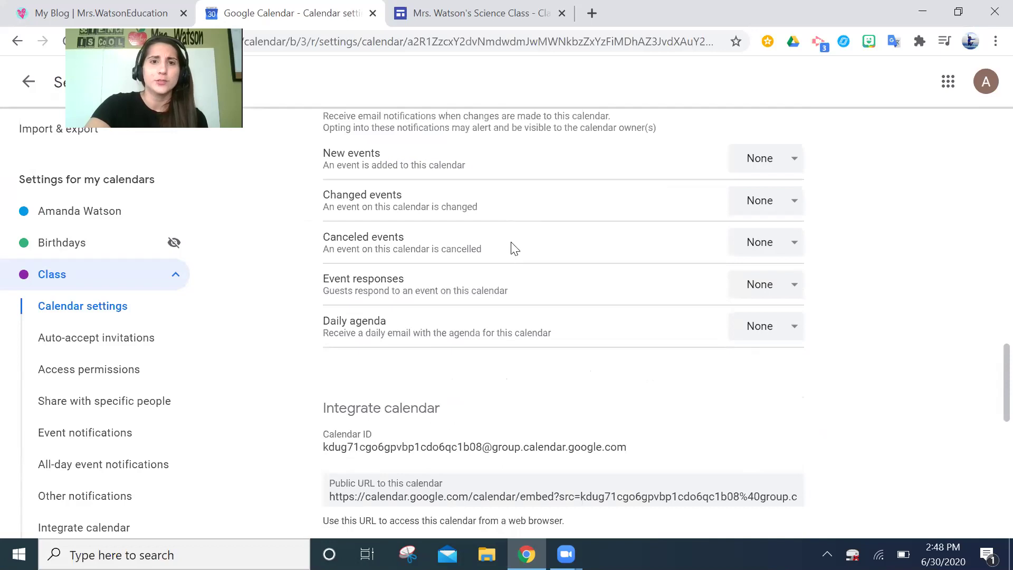
scroll(511, 237, down, 12)
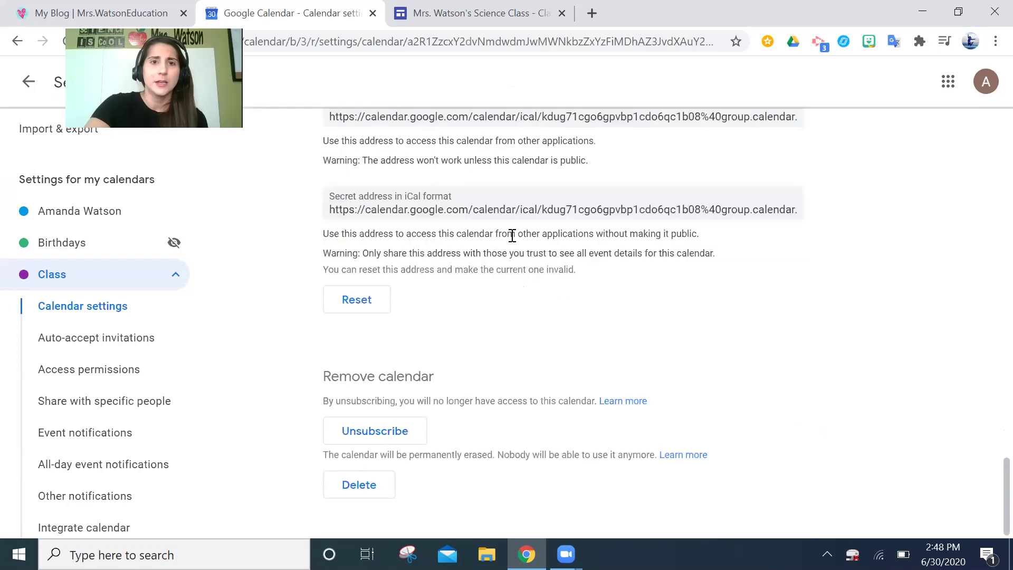
scroll(512, 235, up, 2)
scroll(511, 236, down, 2)
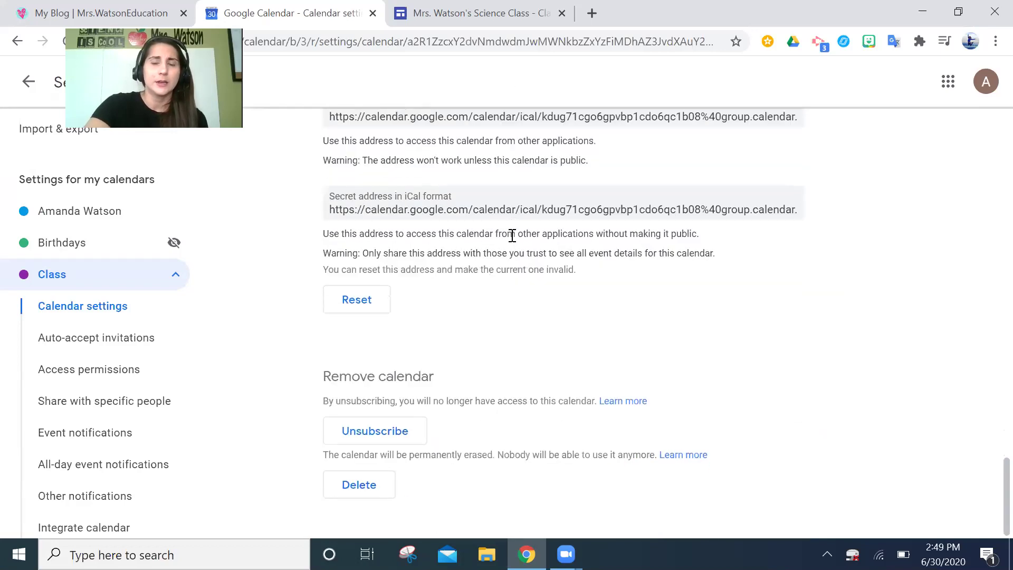
Step: Open the embed code customization page for the Class calendar
scroll(513, 232, up, 6)
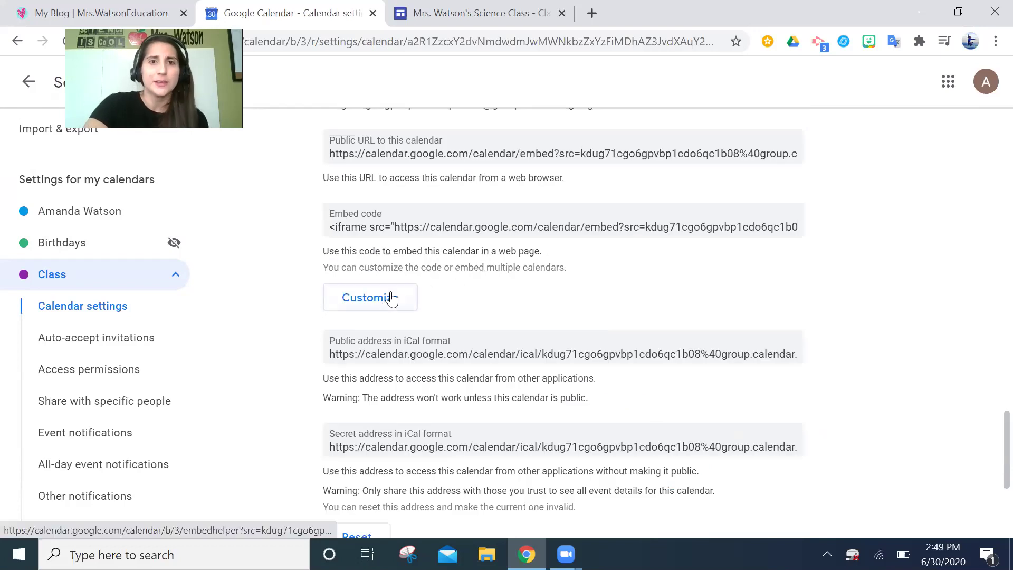
scroll(406, 289, up, 4)
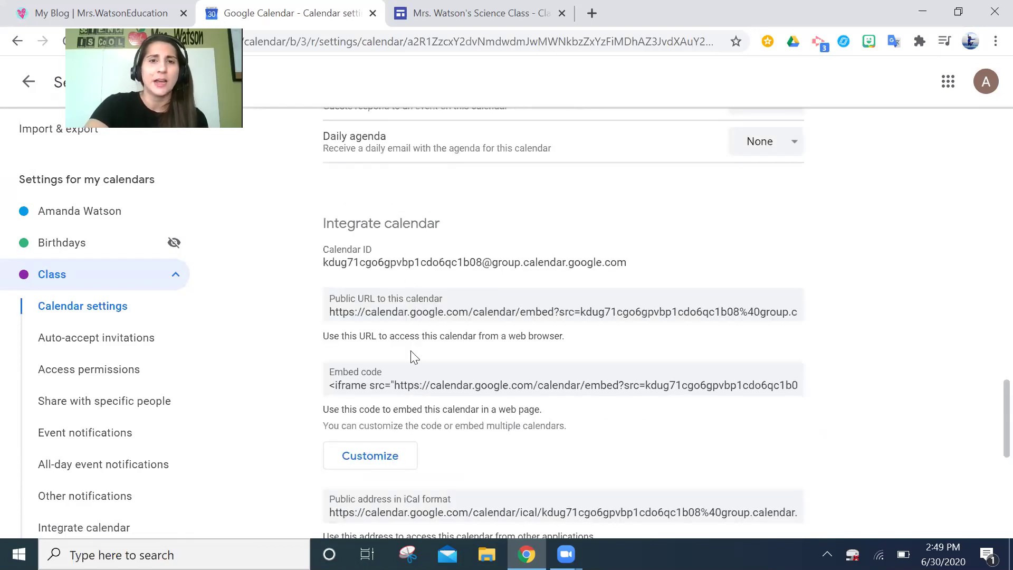
click(373, 454)
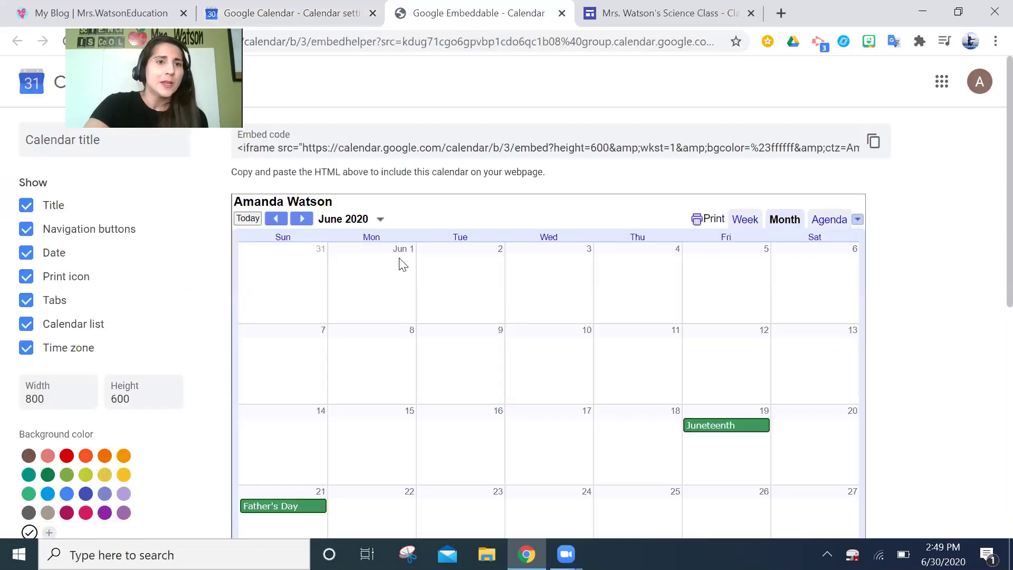
Step: Exclude the personal account calendar and Holidays in United States from the calendars displayed in the embed
scroll(181, 295, down, 5)
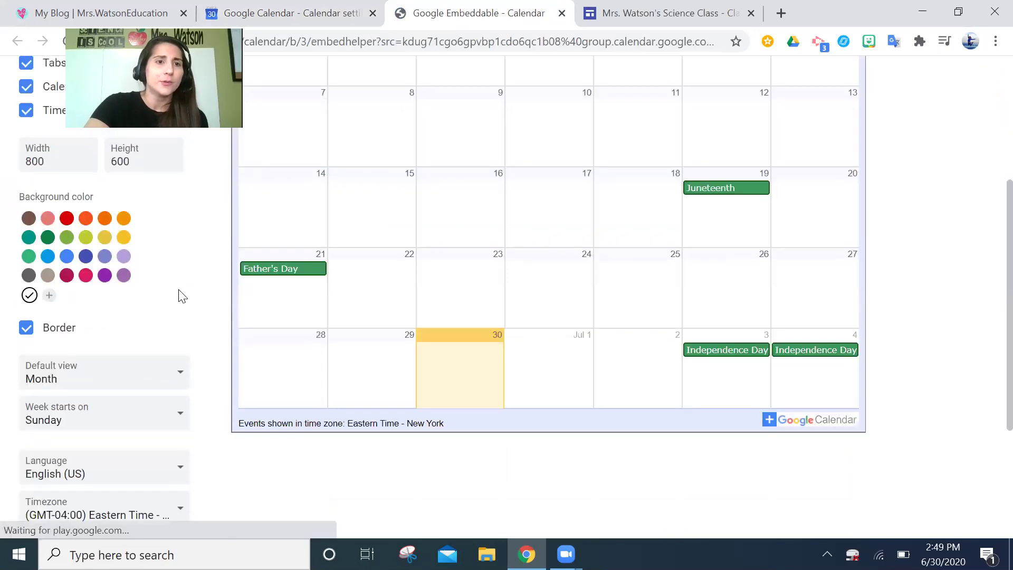
scroll(181, 294, up, 2)
scroll(217, 296, up, 2)
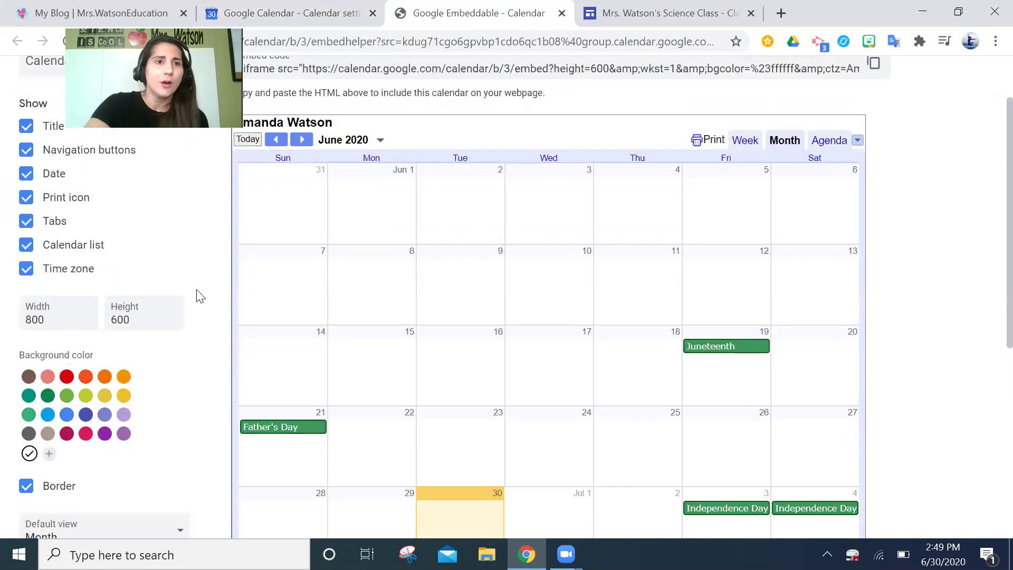
scroll(258, 298, down, 1)
scroll(204, 317, down, 5)
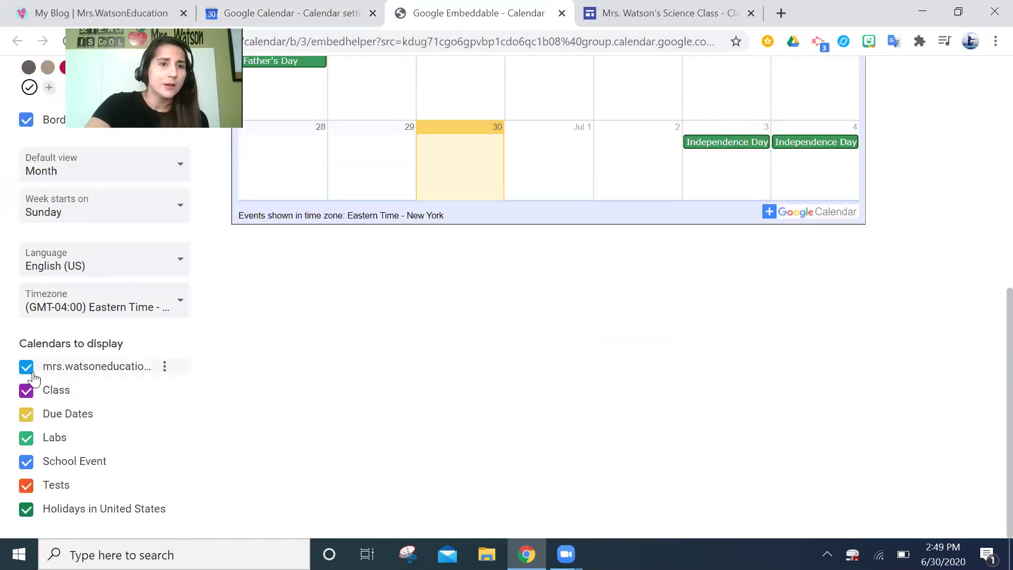
click(27, 368)
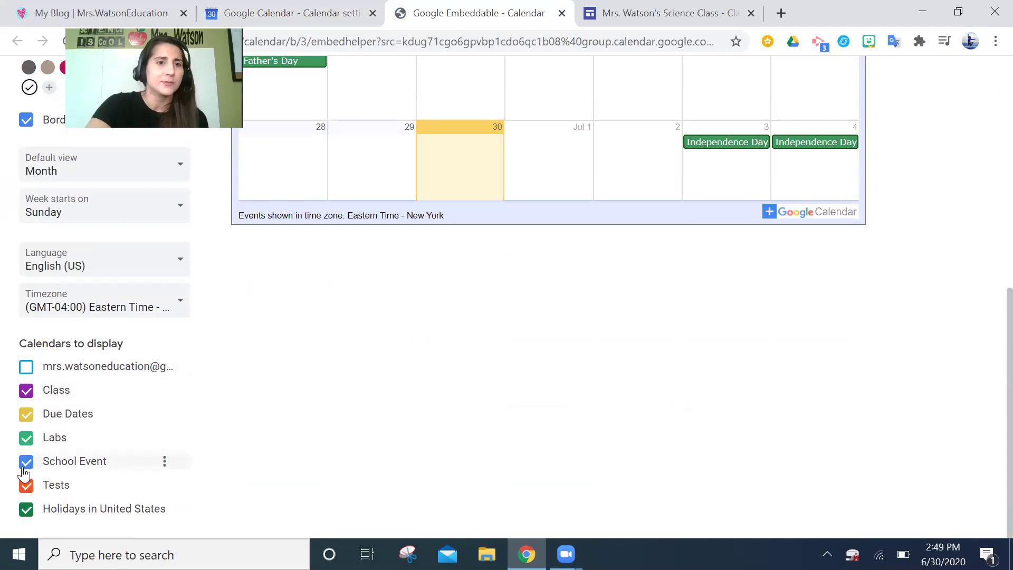
click(29, 513)
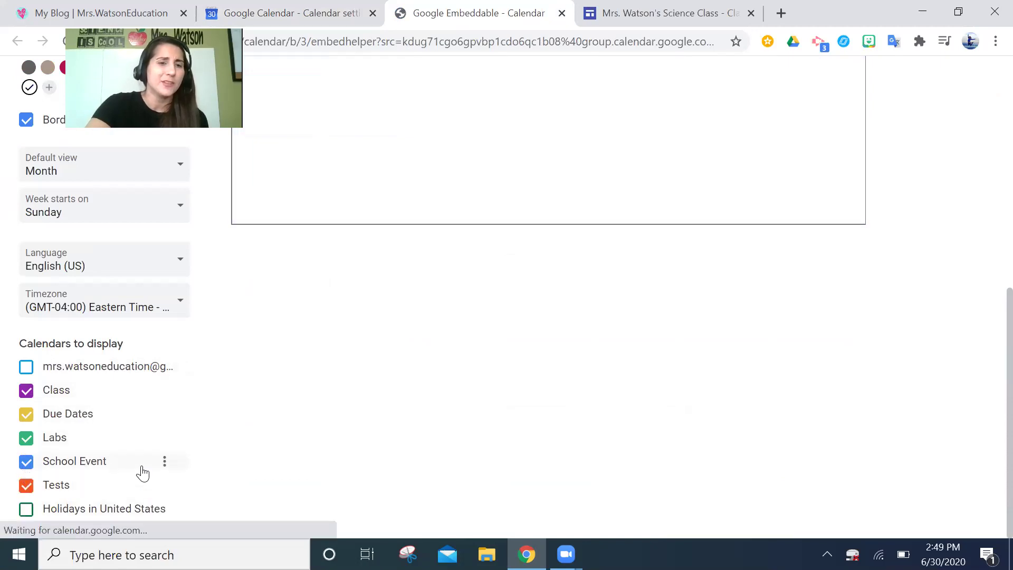
scroll(103, 477, up, 1)
scroll(98, 464, down, 1)
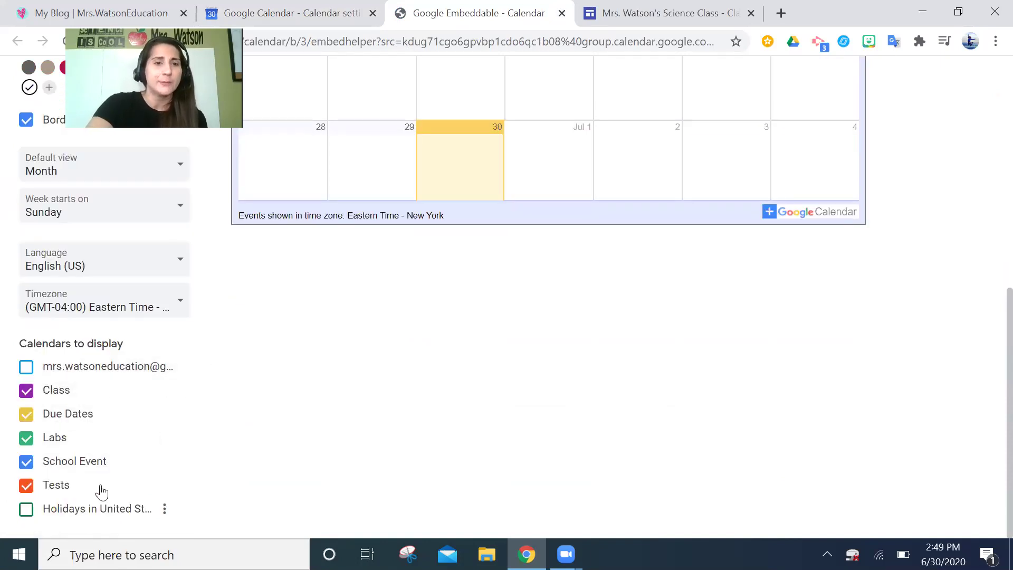
Step: Turn off the time zone display for the embedded calendar
scroll(549, 338, up, 6)
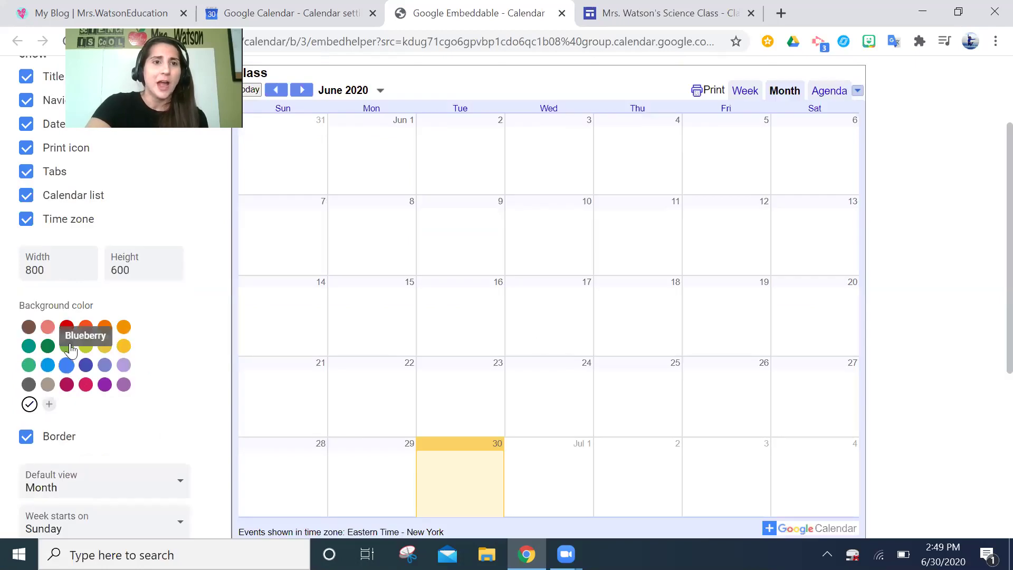
scroll(101, 332, up, 2)
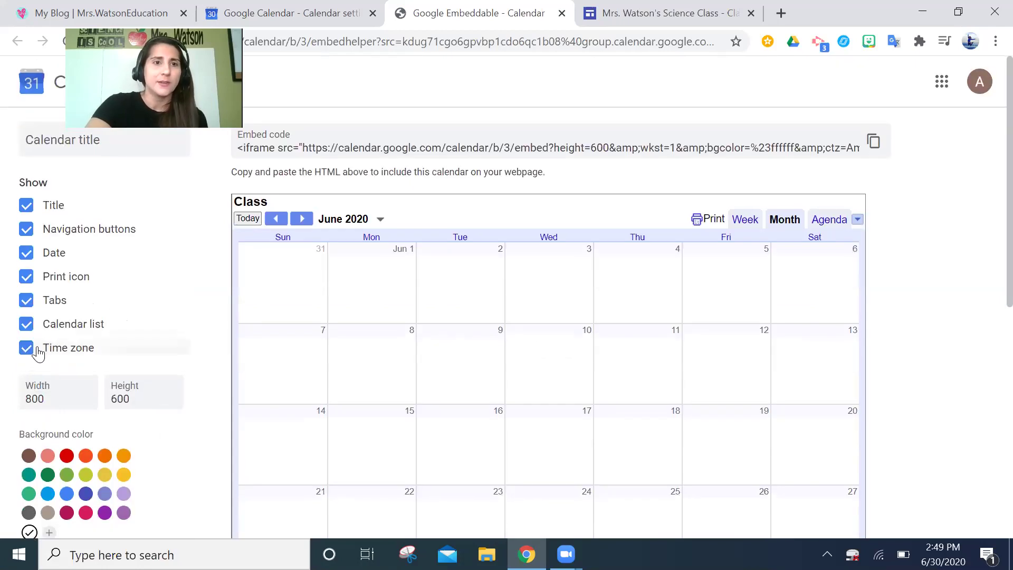
click(26, 348)
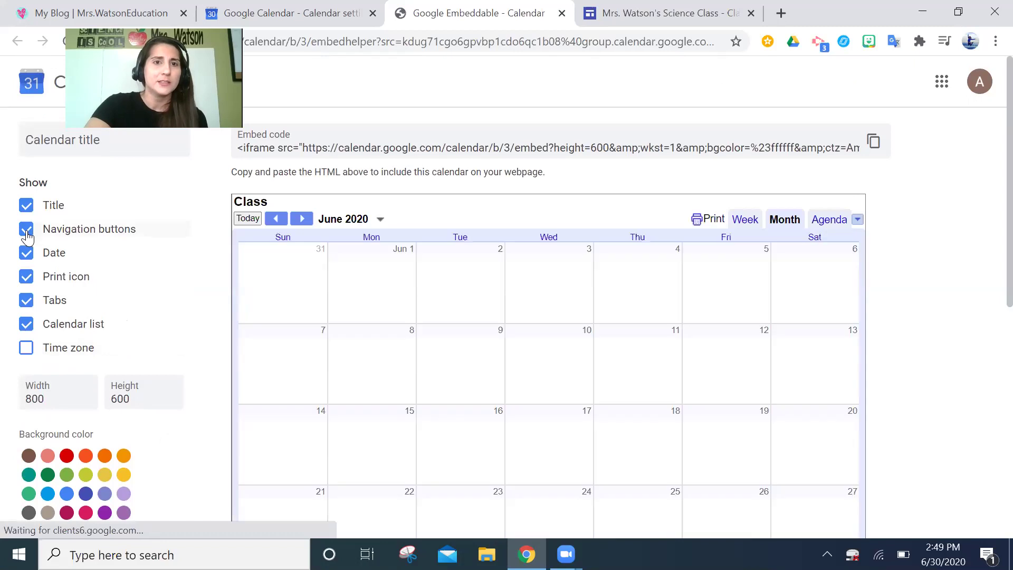
click(28, 228)
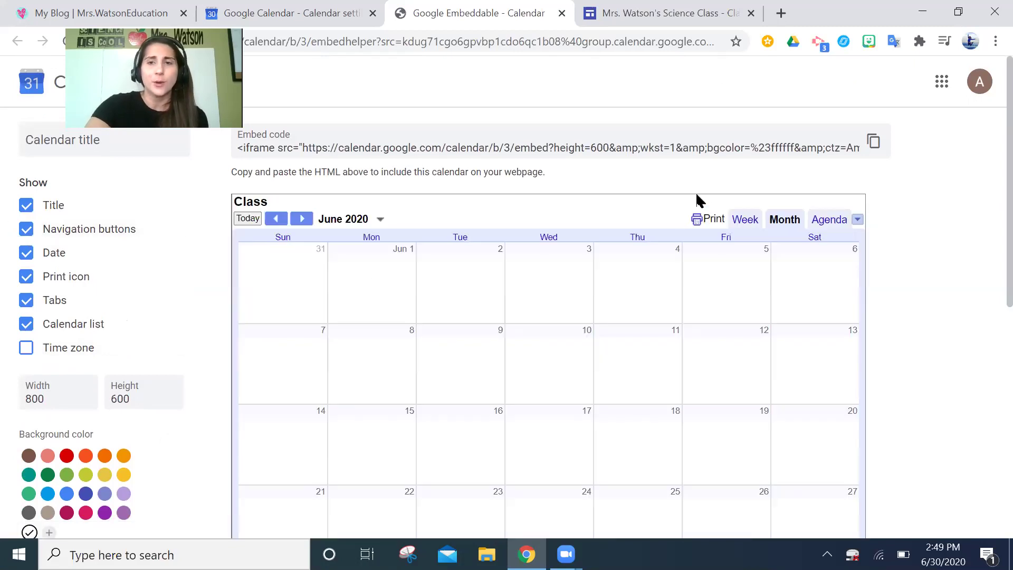
Step: Preview the embedded calendar's August 2020 month to check its color-coded events
scroll(578, 203, down, 7)
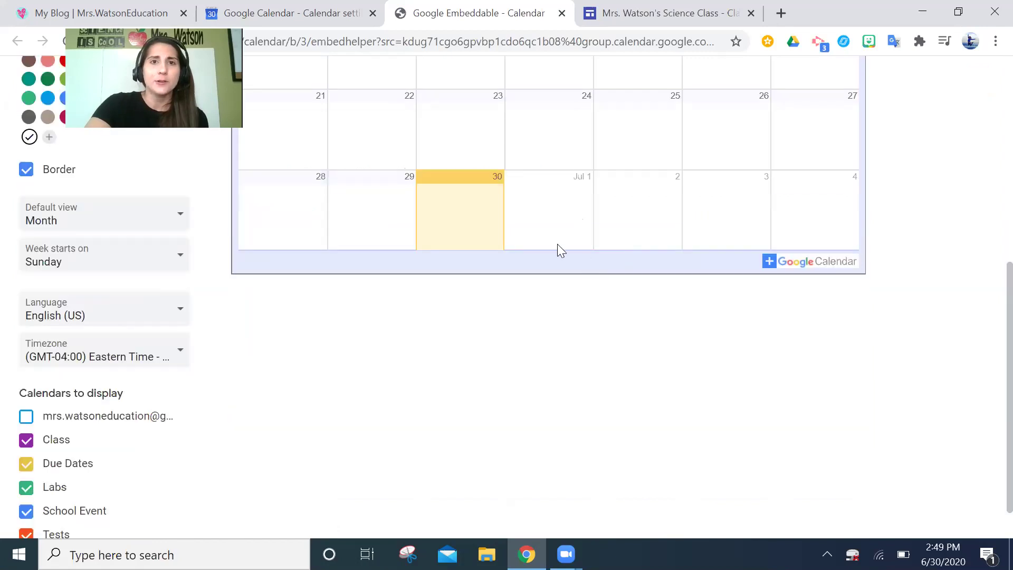
scroll(561, 249, up, 7)
click(309, 220)
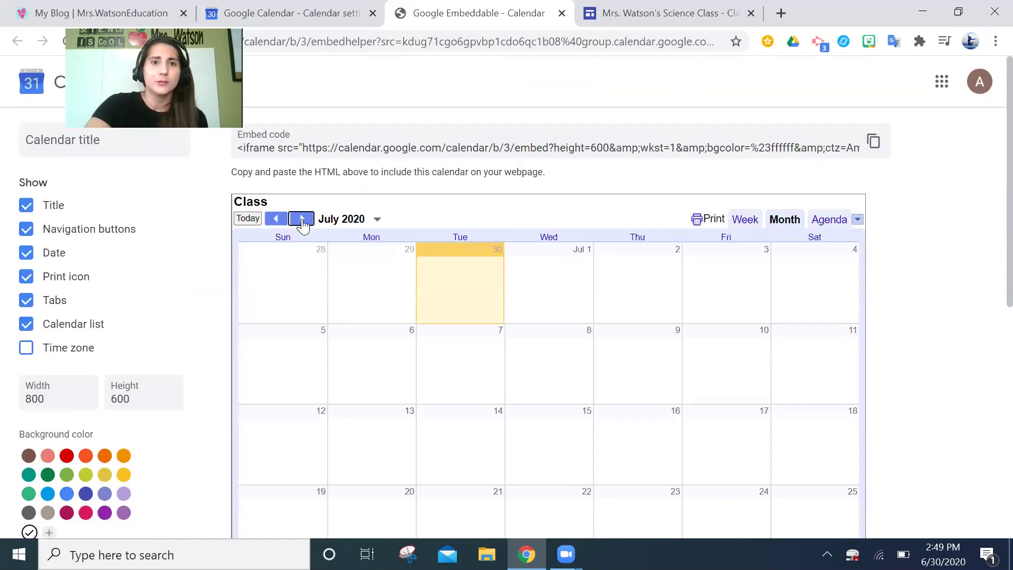
click(309, 220)
scroll(628, 305, down, 3)
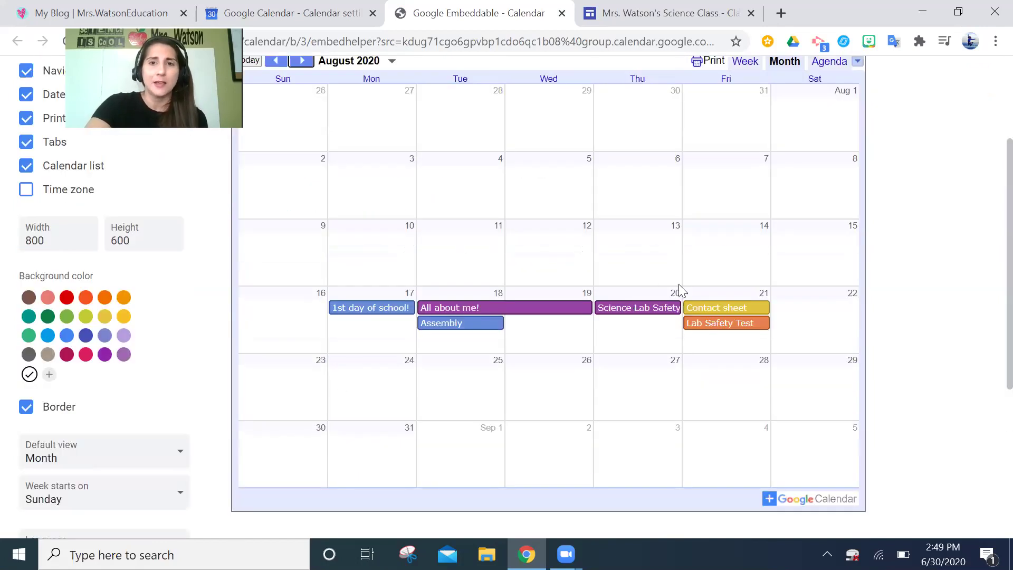
scroll(763, 258, up, 3)
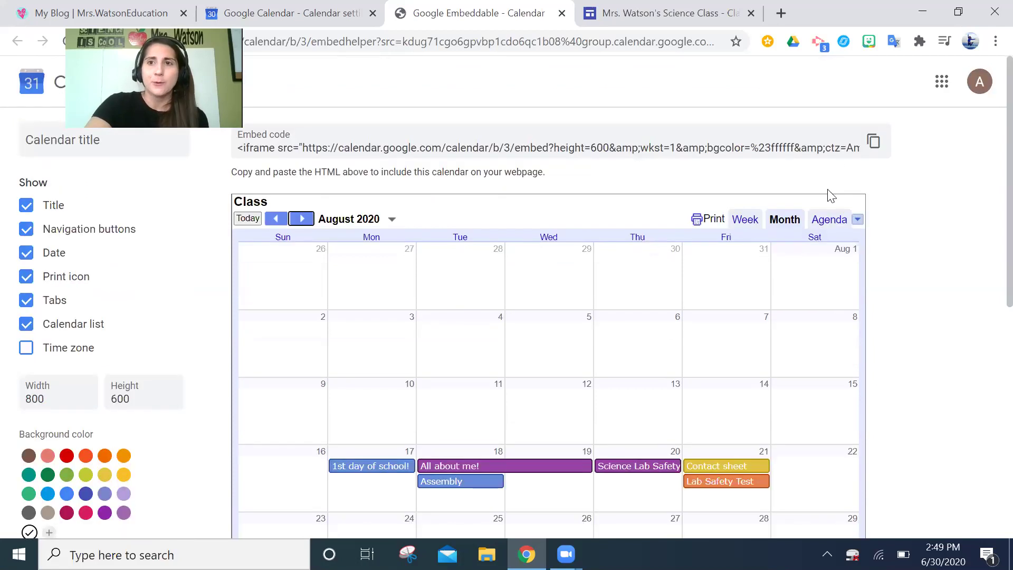
Step: Copy the customized embed code of the calendar
click(872, 141)
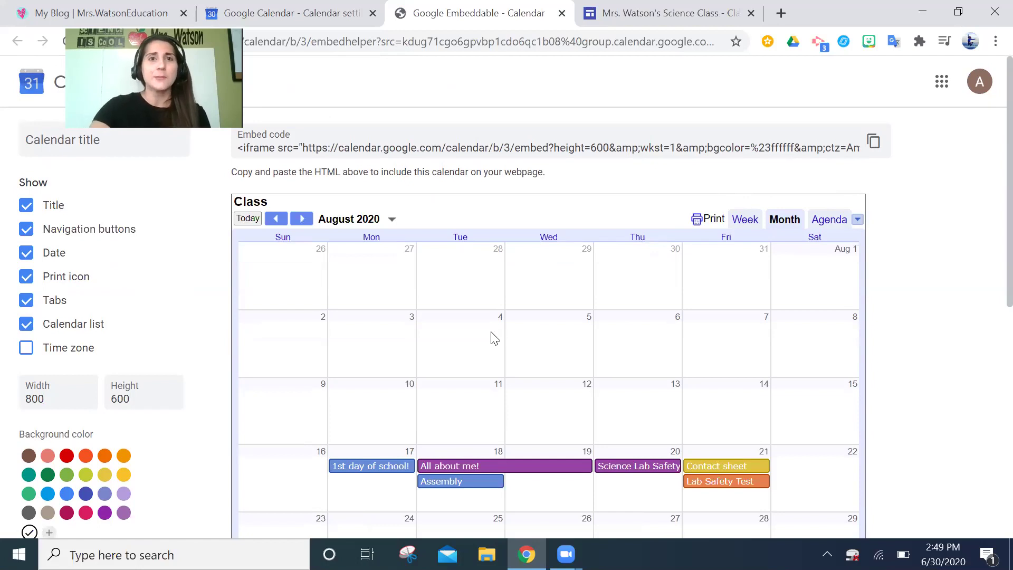
click(309, 18)
click(446, 21)
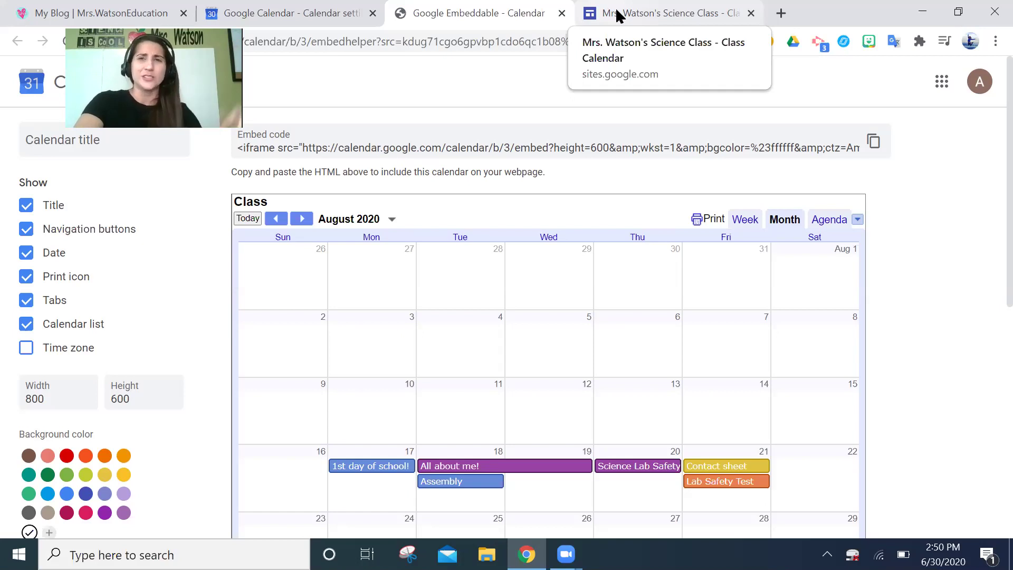
Step: Switch to the class website's Class Calendar page and browse its embedded calendar back to August 2019
click(616, 12)
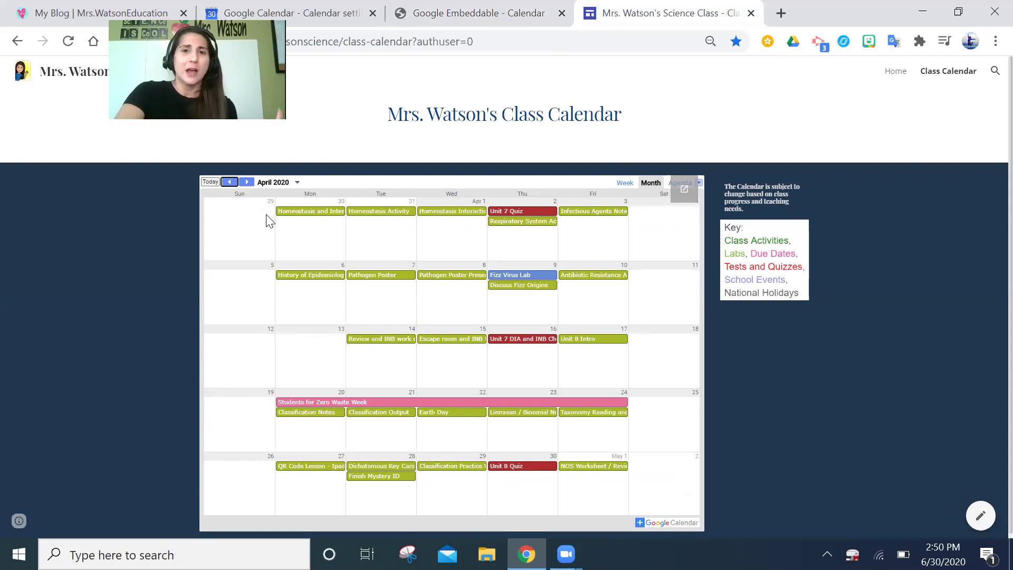
click(230, 182)
click(230, 182)
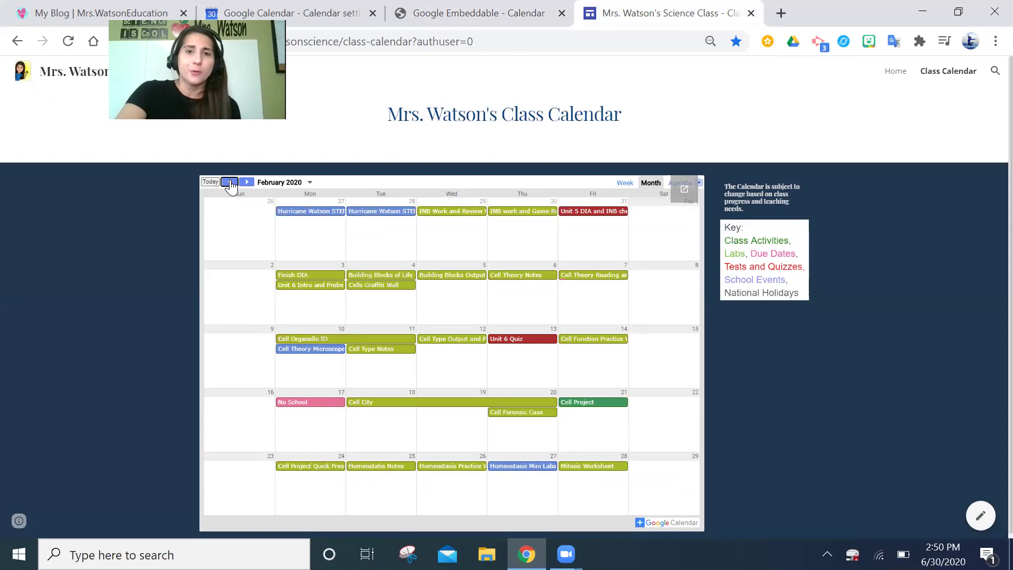
click(230, 182)
click(231, 182)
click(229, 182)
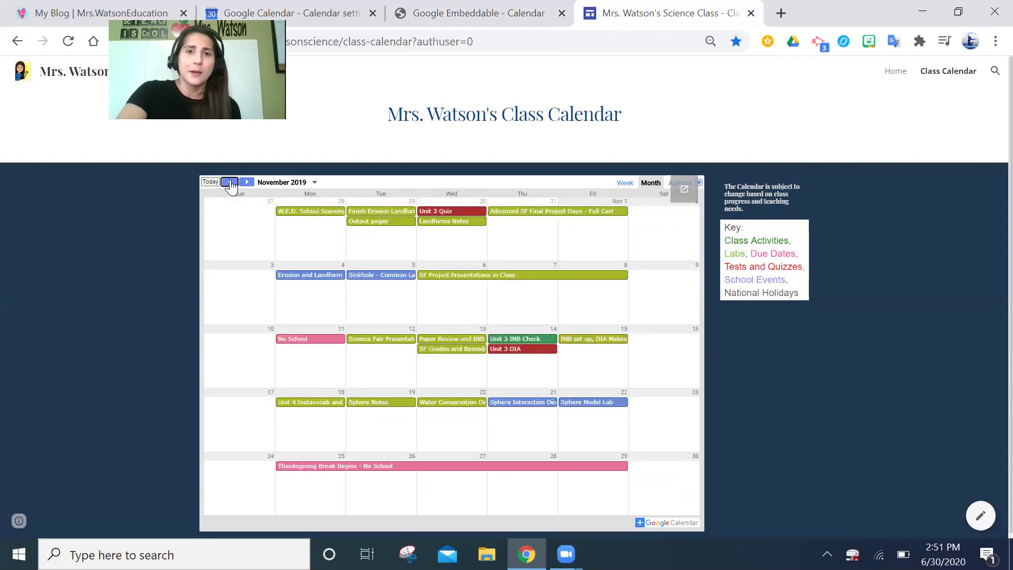
click(230, 182)
click(229, 182)
click(231, 182)
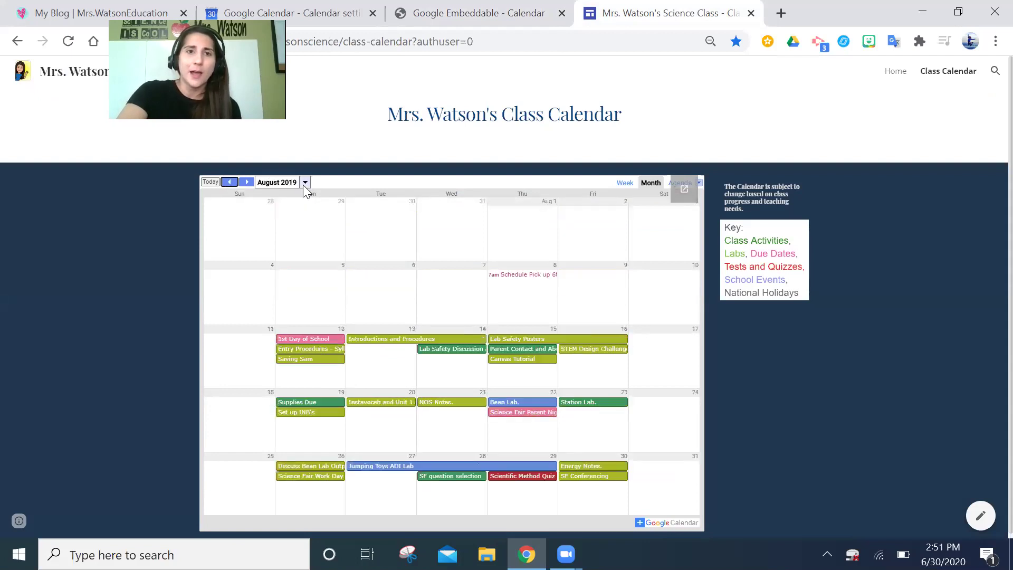
click(304, 183)
click(293, 182)
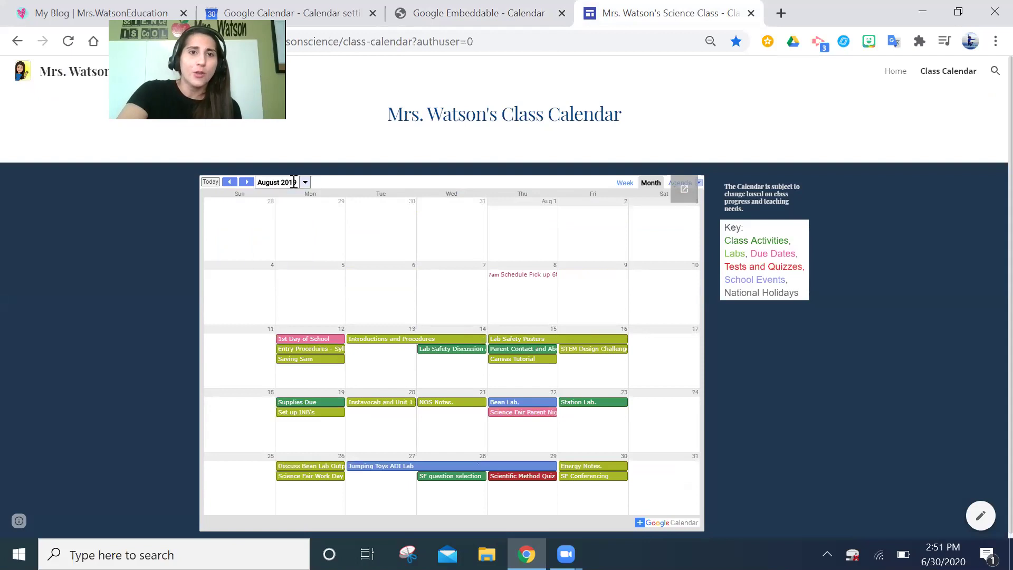
Step: Browse the website's embedded calendar further back to February 2018
click(231, 183)
click(230, 183)
click(231, 183)
click(230, 182)
click(230, 183)
click(231, 182)
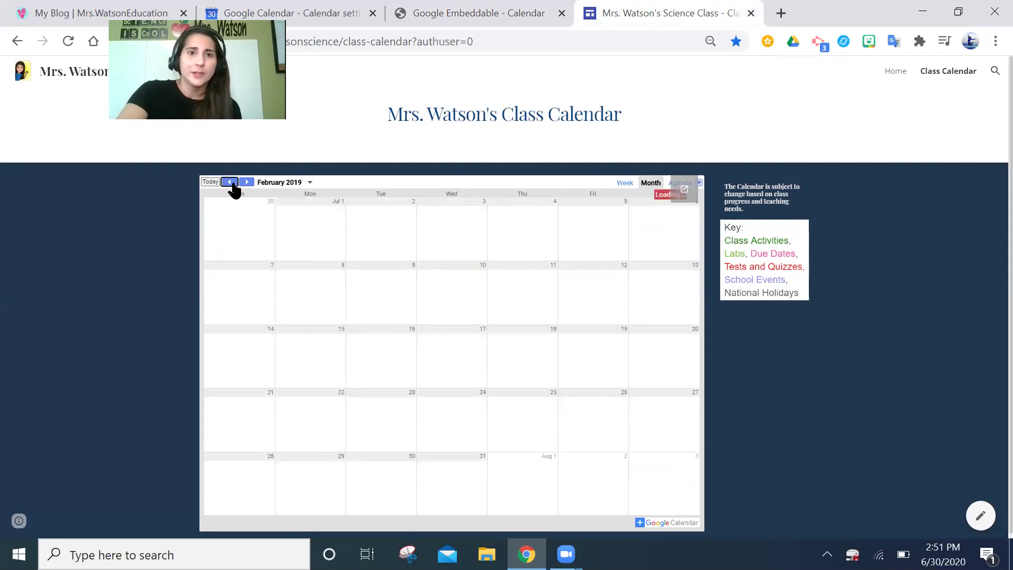
click(231, 183)
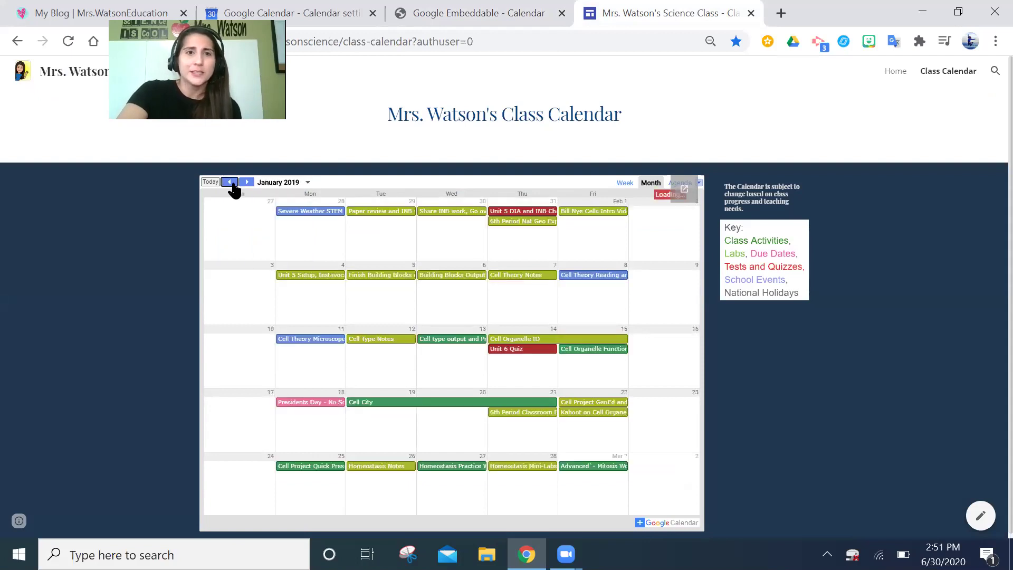
click(231, 182)
click(231, 182)
click(231, 182)
click(230, 182)
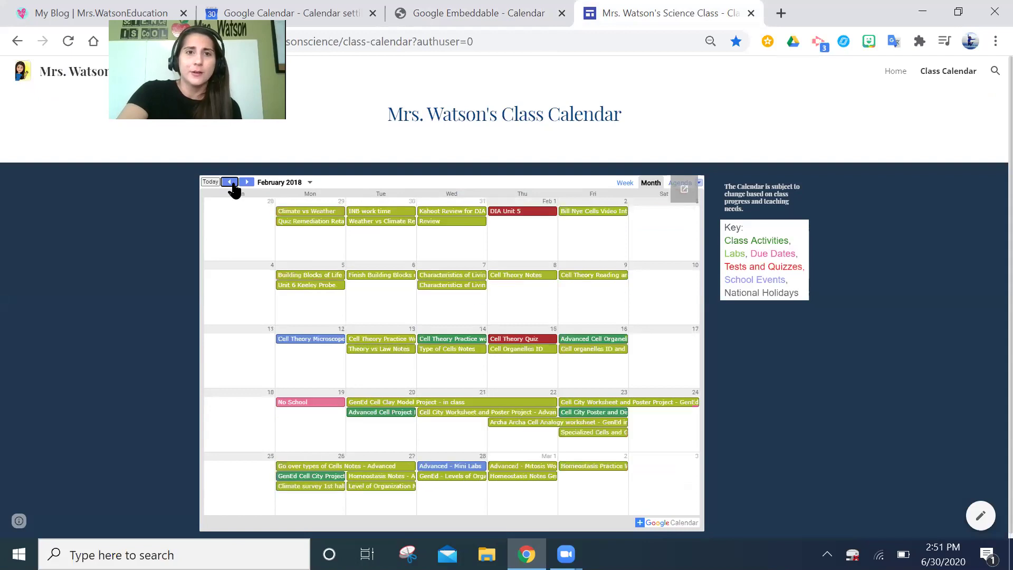
Step: Browse the website's embedded calendar forward month by month to March 2019
click(247, 182)
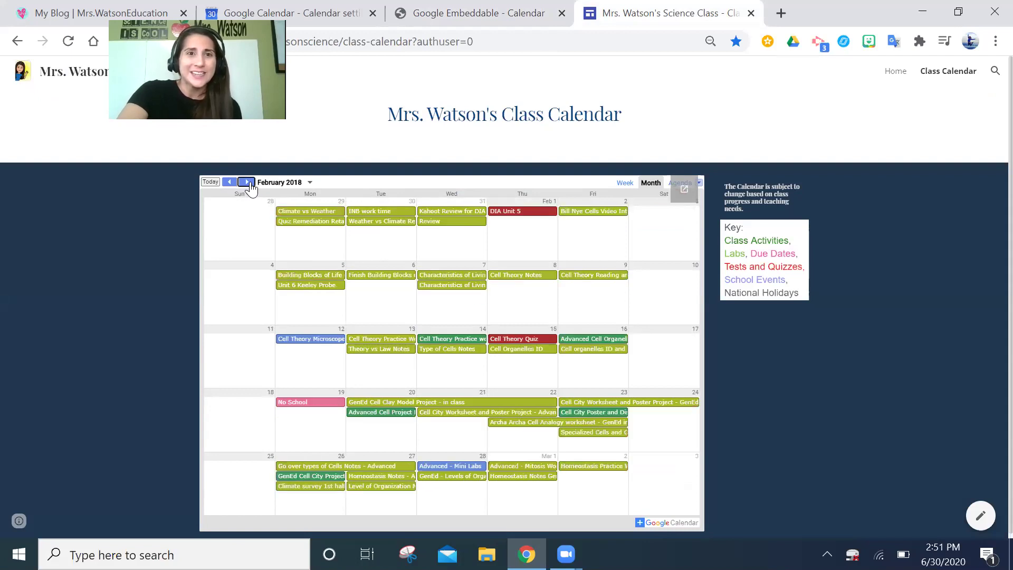
click(248, 182)
click(248, 182)
click(248, 183)
click(248, 182)
click(248, 182)
click(248, 182)
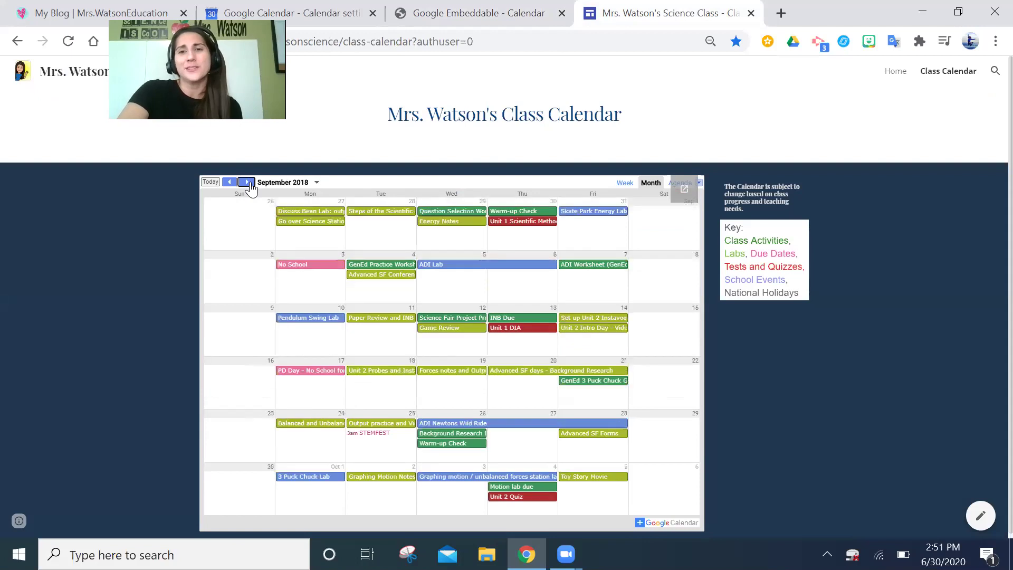
click(248, 183)
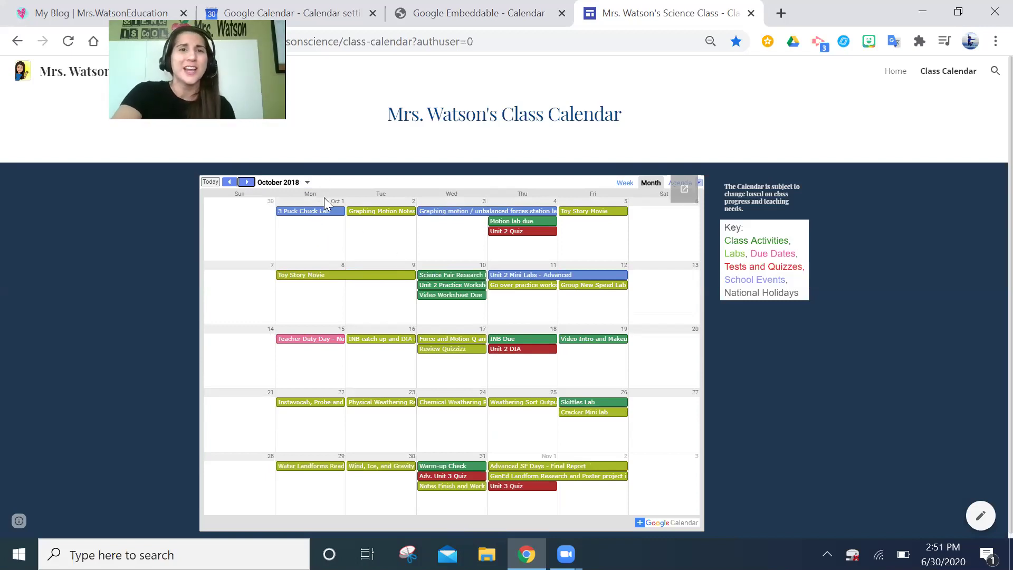
click(247, 183)
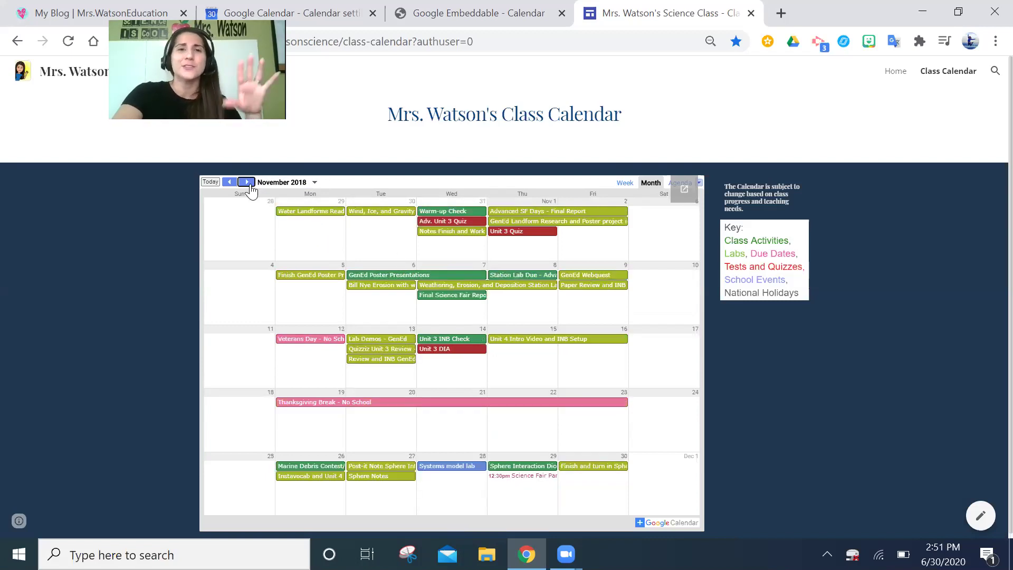
click(247, 182)
click(247, 182)
click(247, 183)
click(247, 182)
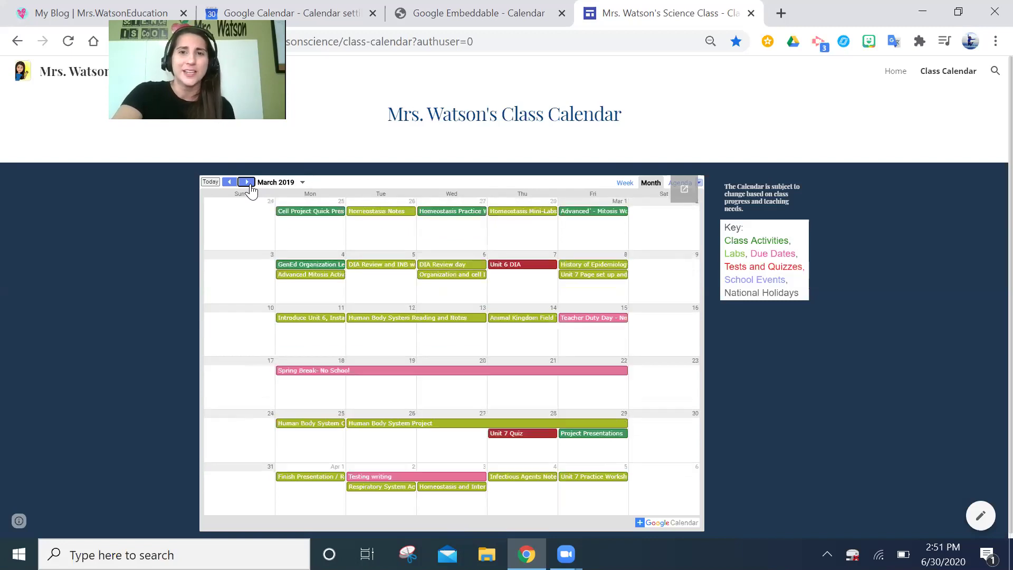
Step: Return from the calendar settings to the month view in Google Calendar and open Google Drive
click(780, 13)
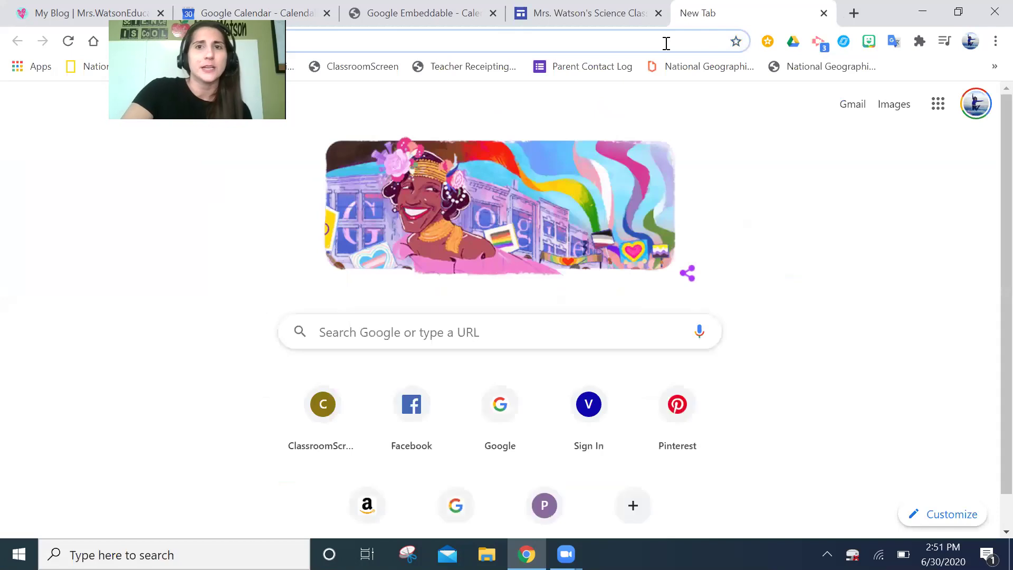
click(276, 9)
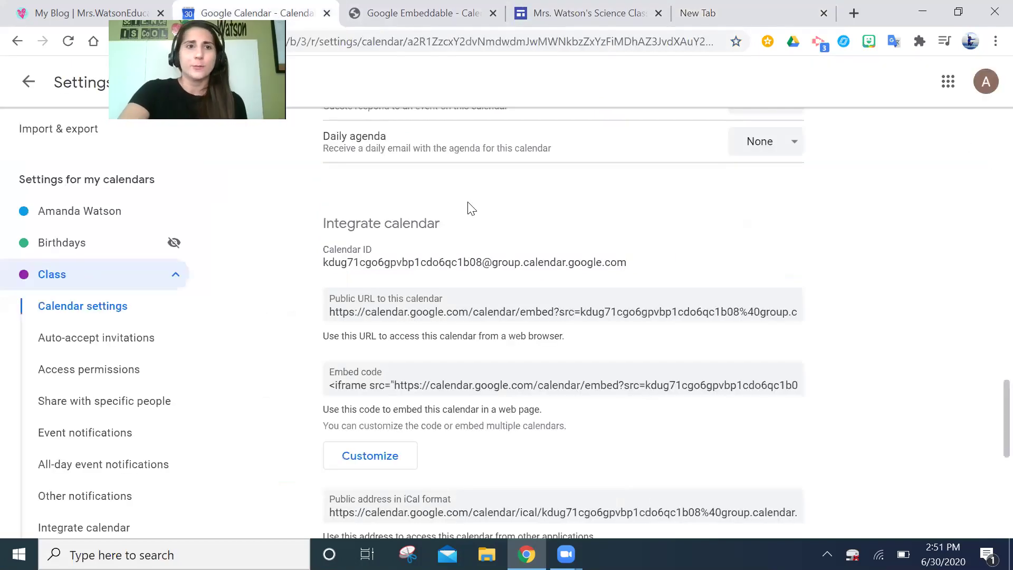
scroll(654, 213, up, 6)
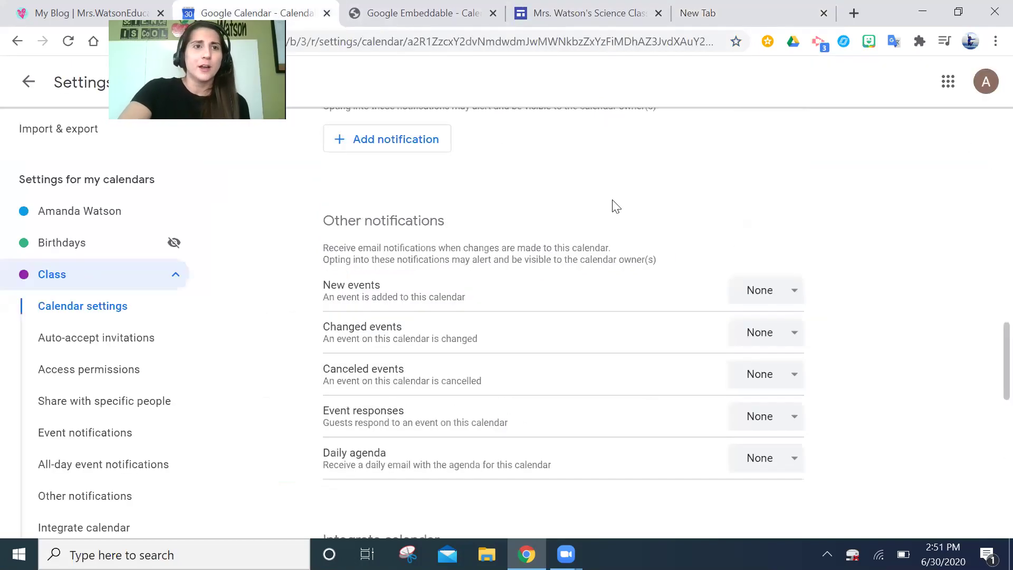
click(29, 83)
click(948, 82)
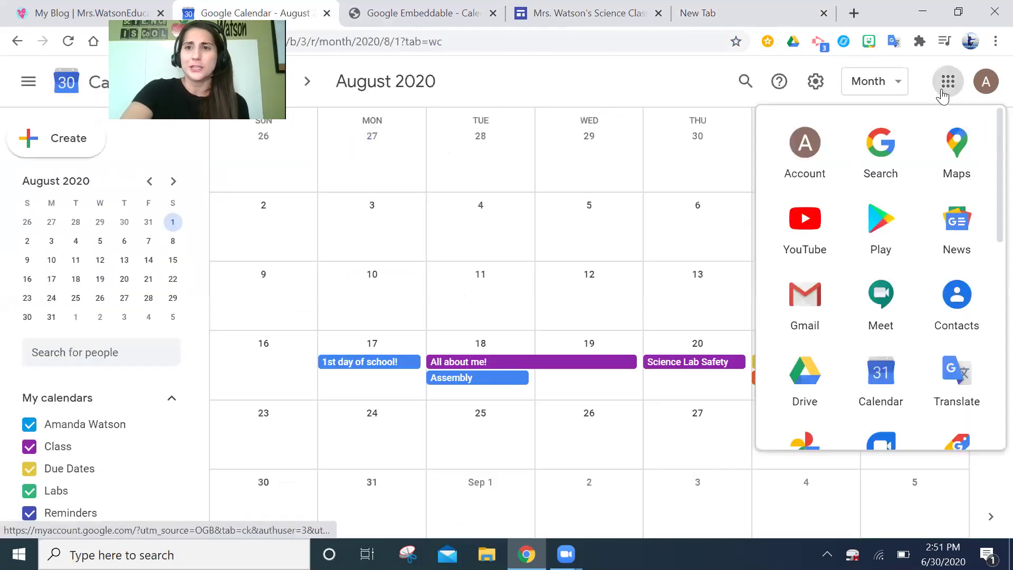
click(817, 384)
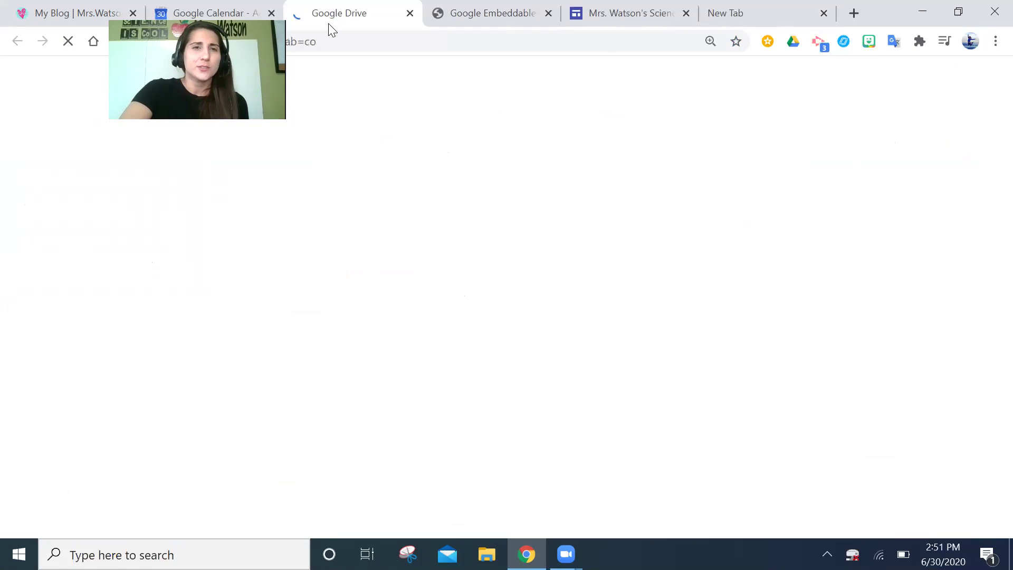
Step: Glance at the class website, then create a new blank Google Sites website from Google Drive
click(606, 11)
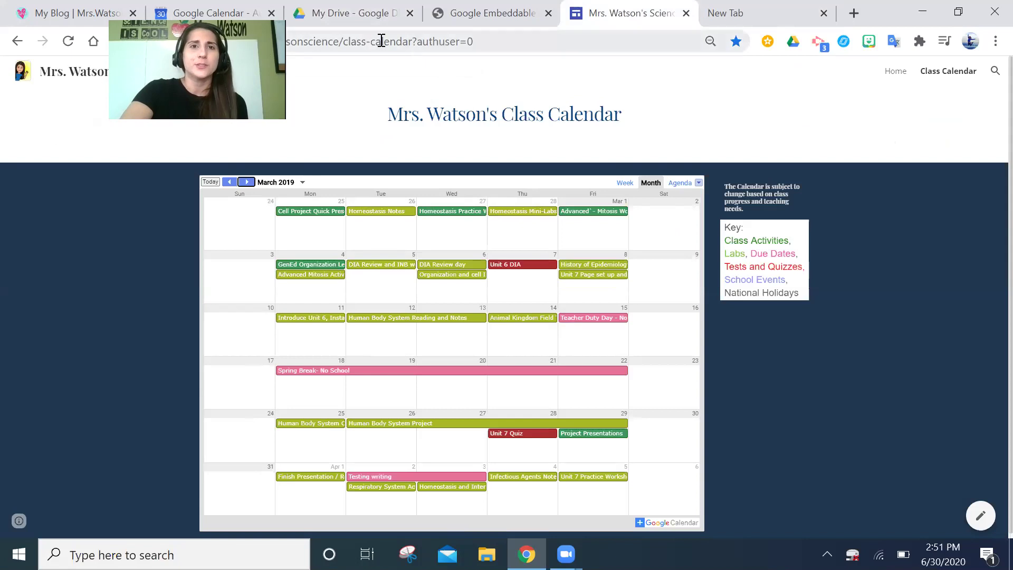
click(346, 16)
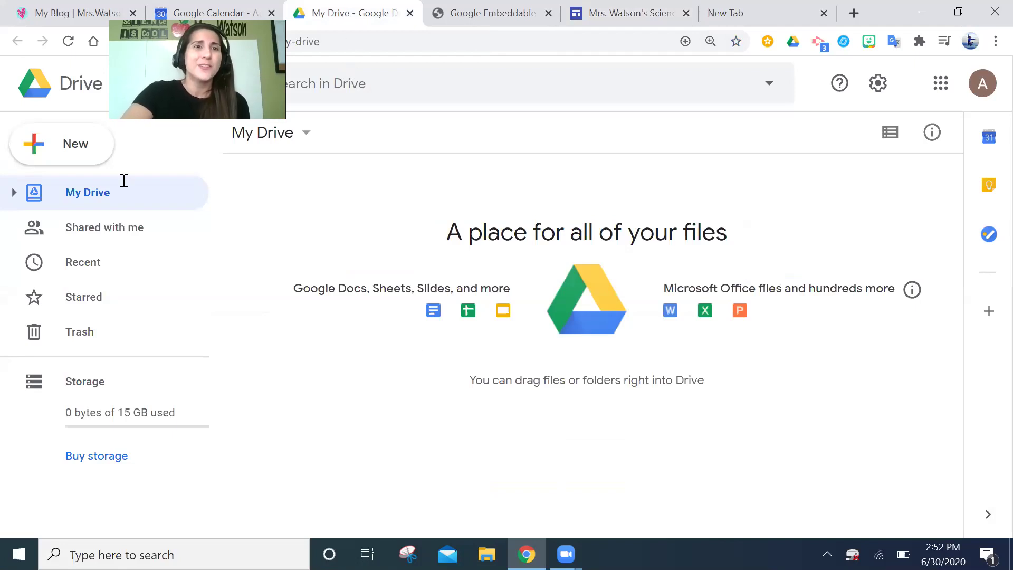
click(88, 149)
mouse_move(242, 354)
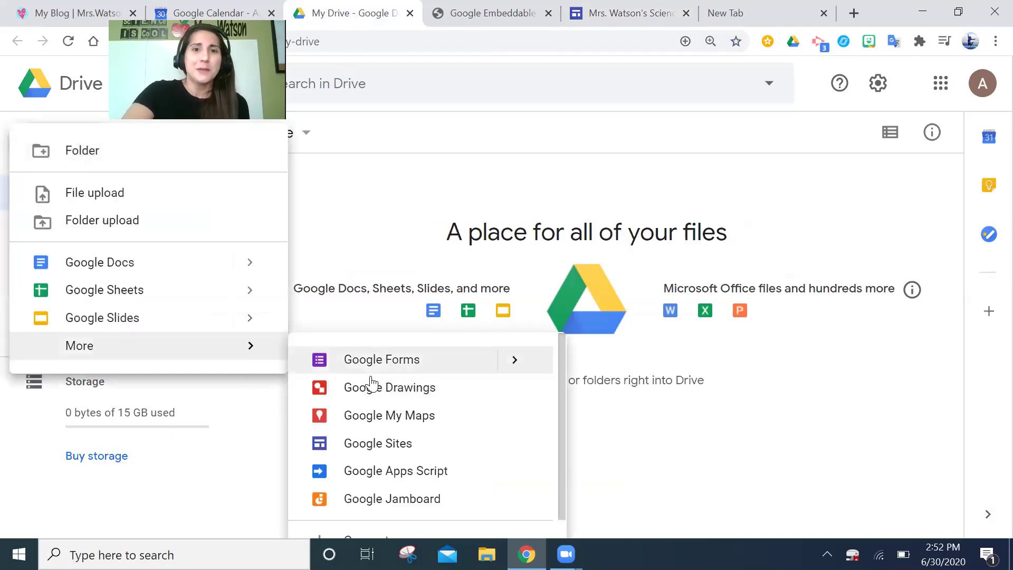
click(373, 443)
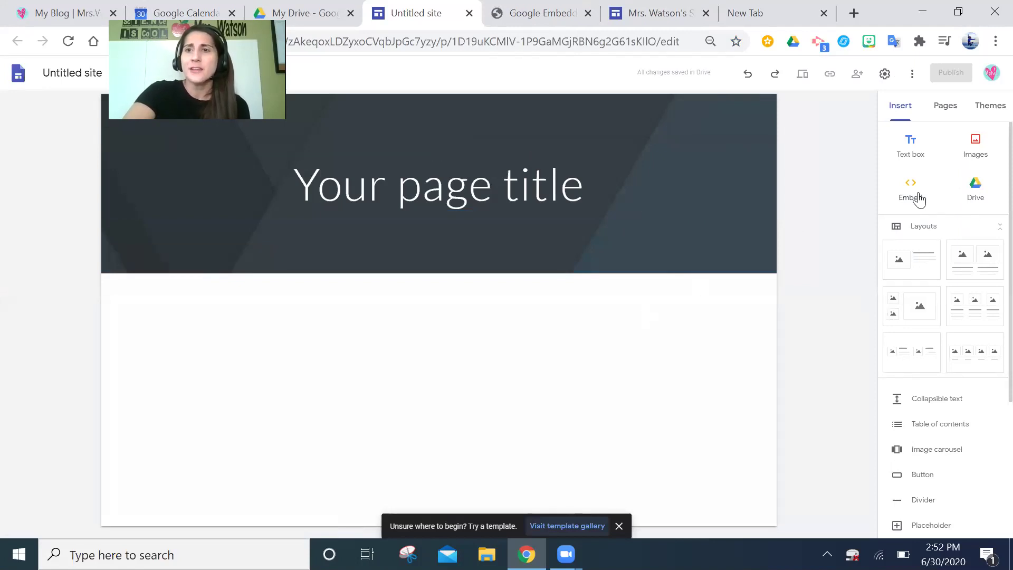
Step: Insert the Class, Due Dates, Labs, School Event and Tests calendars together into the new site's page
scroll(918, 199, down, 4)
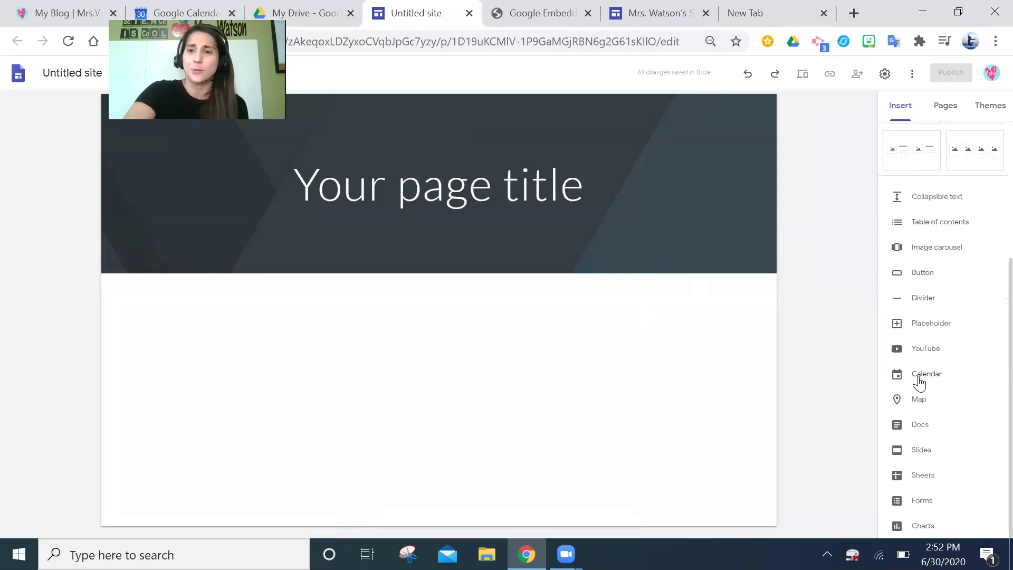
click(914, 380)
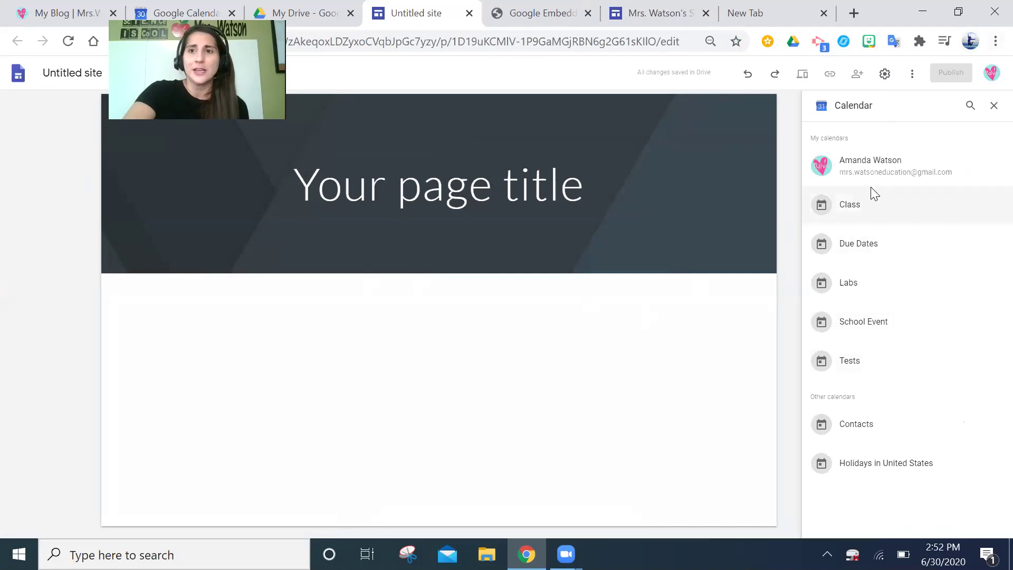
click(843, 210)
click(834, 249)
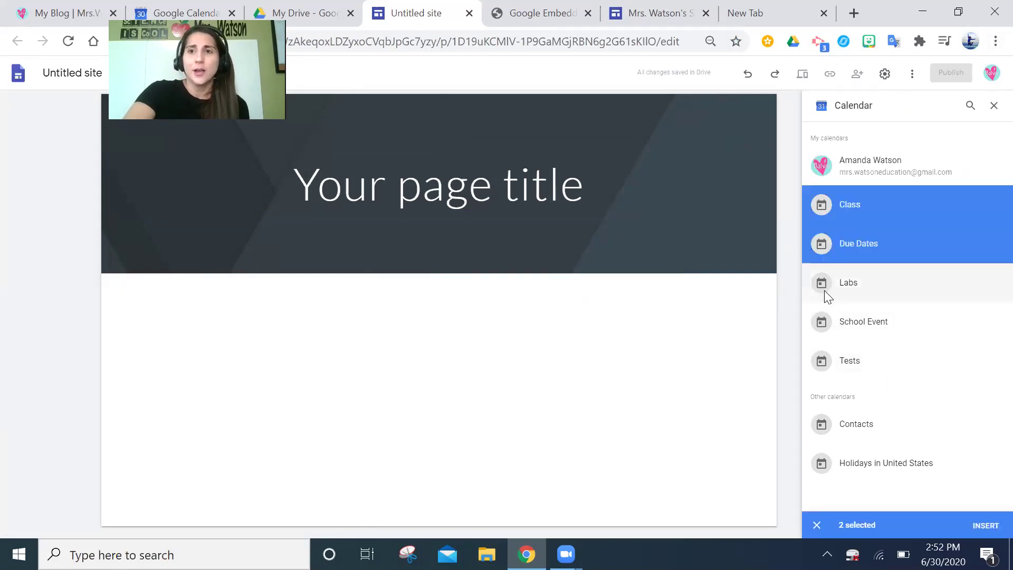
click(824, 290)
click(825, 327)
click(838, 359)
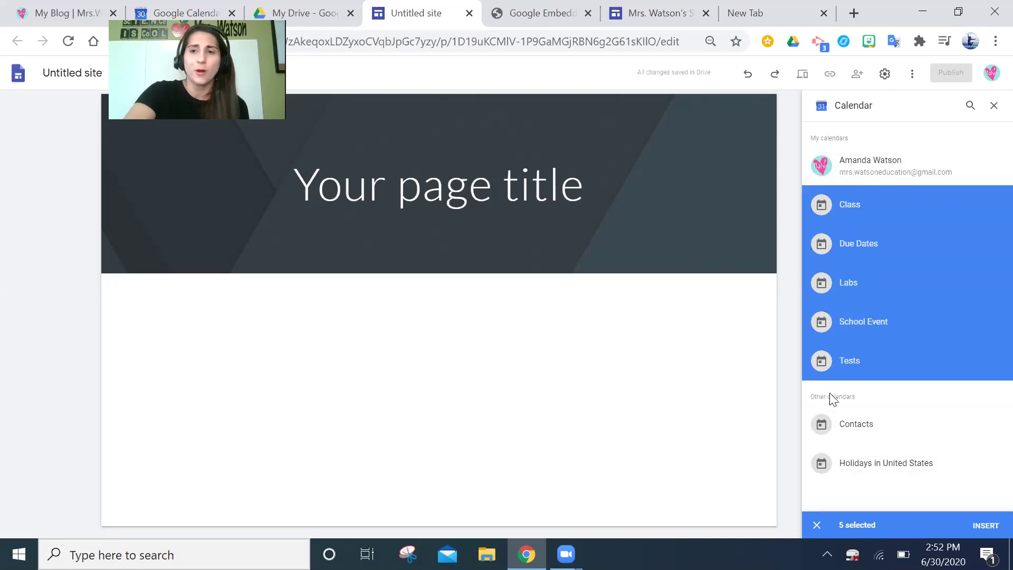
click(985, 524)
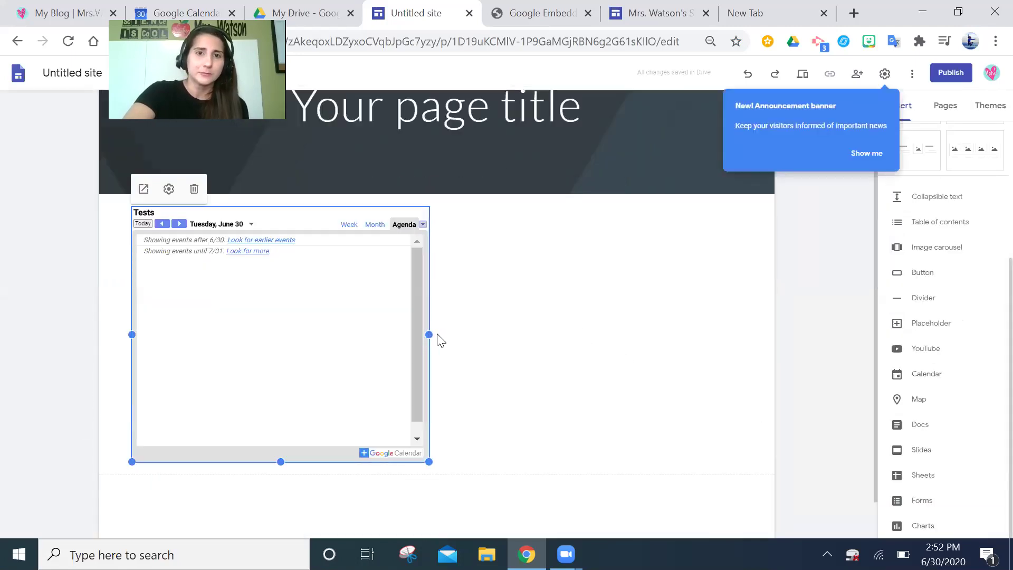
Step: Set the embedded calendar's view mode to Month in its settings
click(442, 328)
click(375, 226)
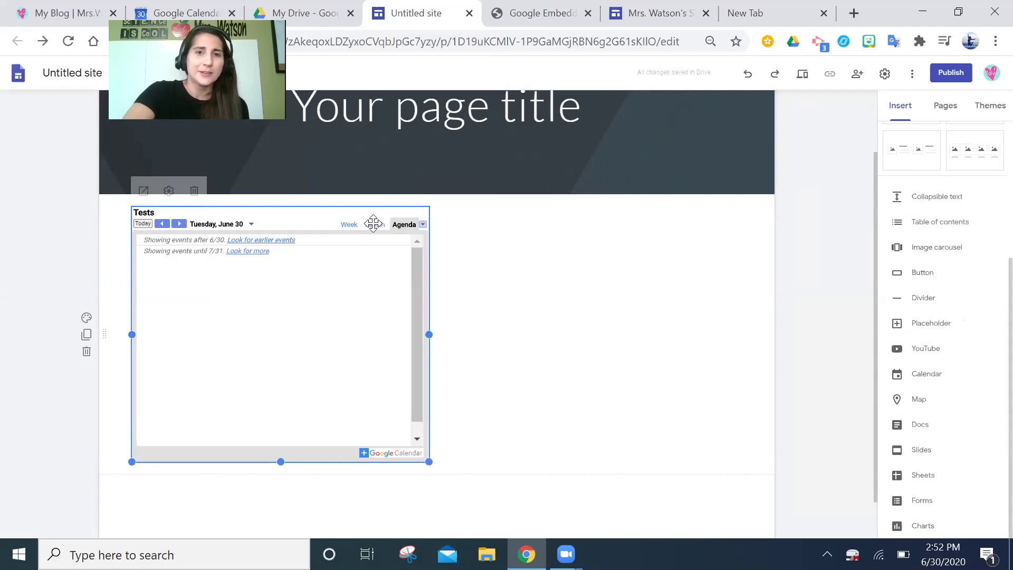
click(169, 189)
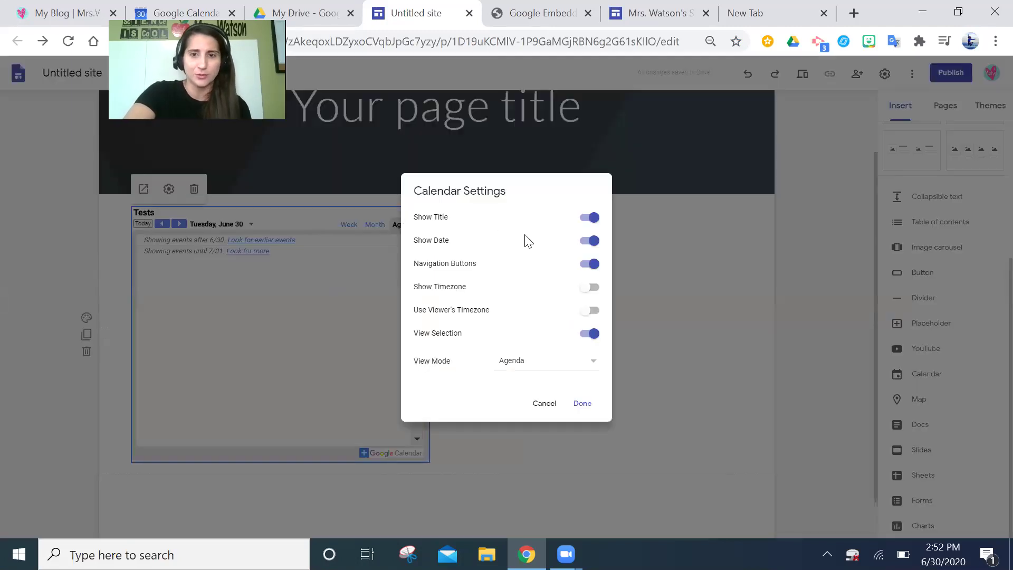
click(536, 361)
click(538, 331)
click(584, 406)
Step: Enlarge the embedded calendar to about three quarters of the page width and make it slightly taller
drag(427, 332, 653, 359)
scroll(481, 332, down, 1)
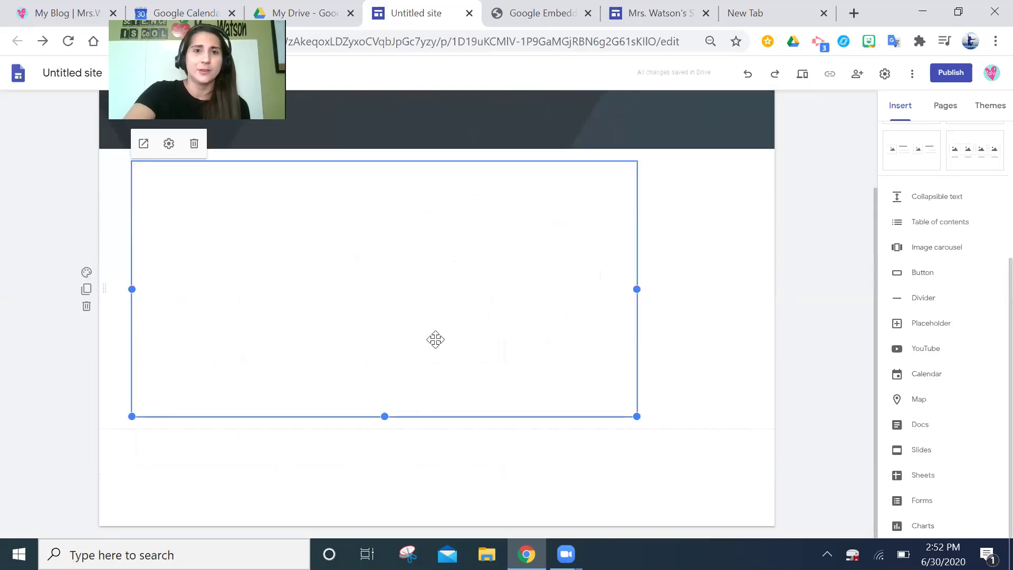
drag(385, 418, 384, 434)
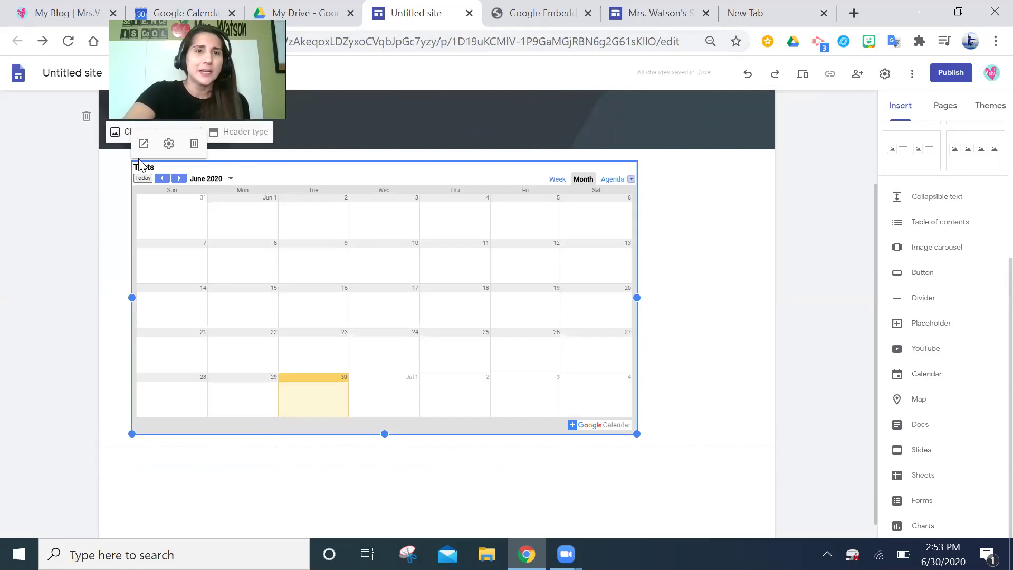
Step: Try to advance the embedded calendar to the next month, then switch back to Google Calendar's August 2020 view
click(680, 230)
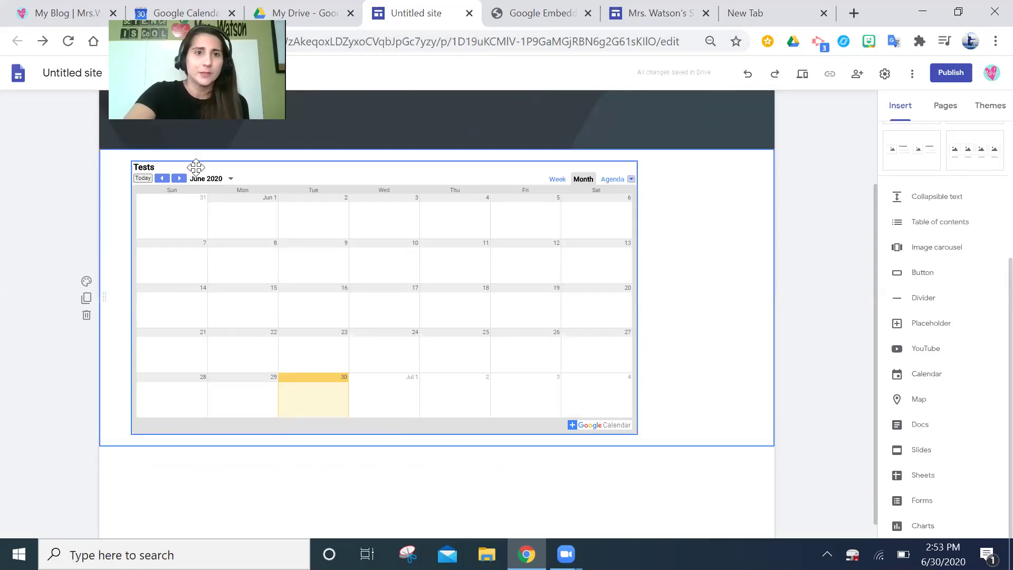
click(184, 179)
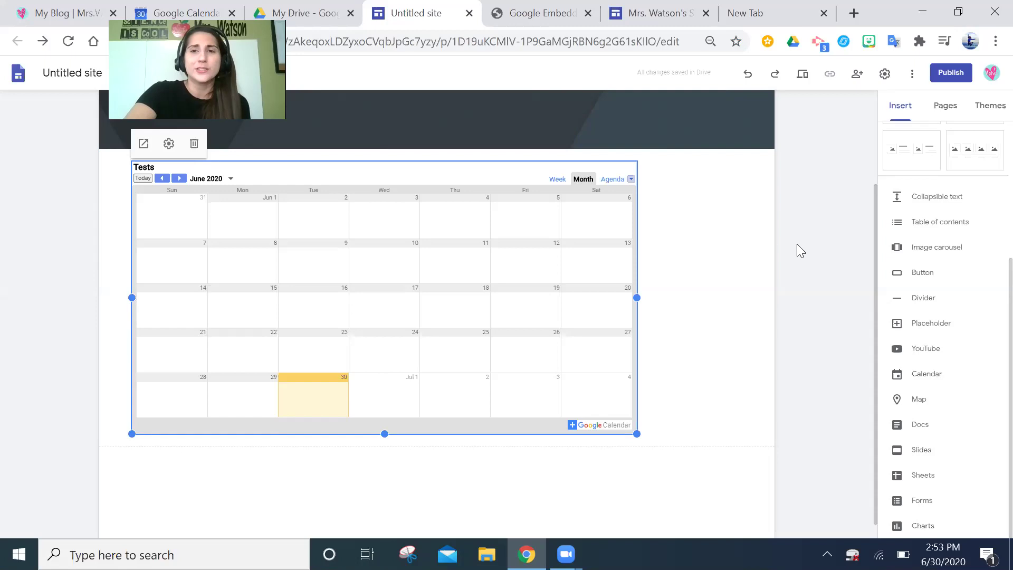
click(740, 261)
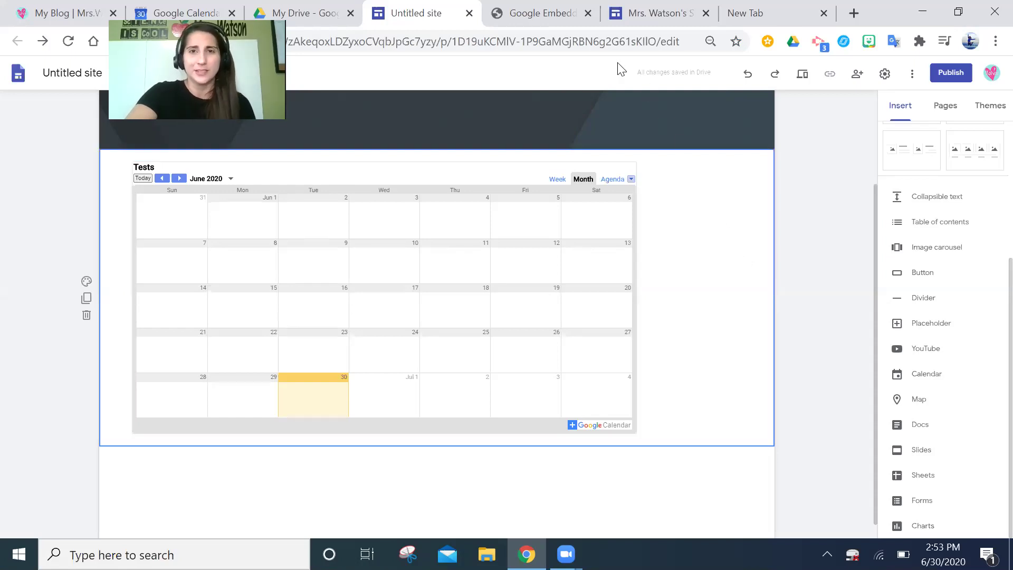
click(201, 6)
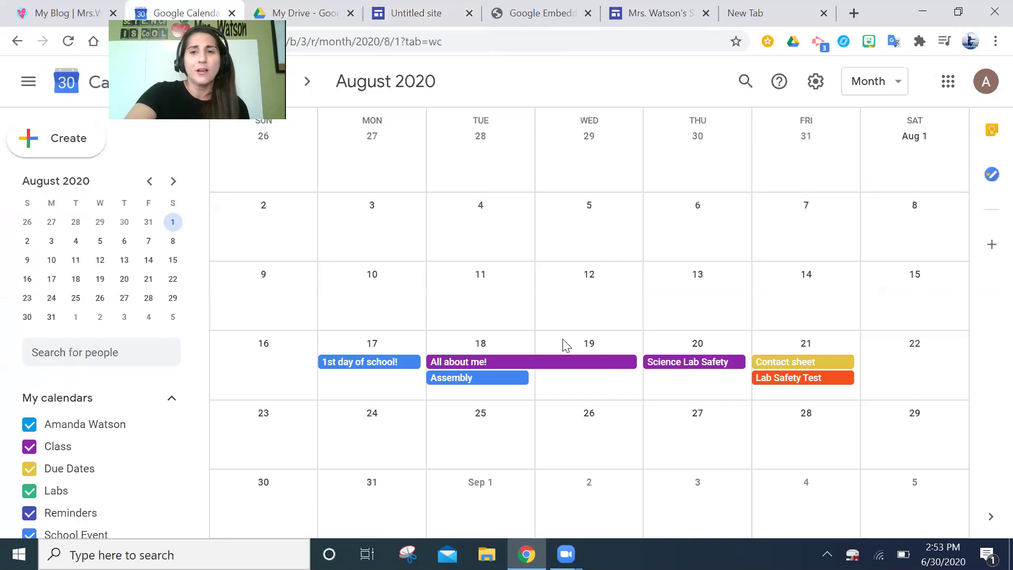